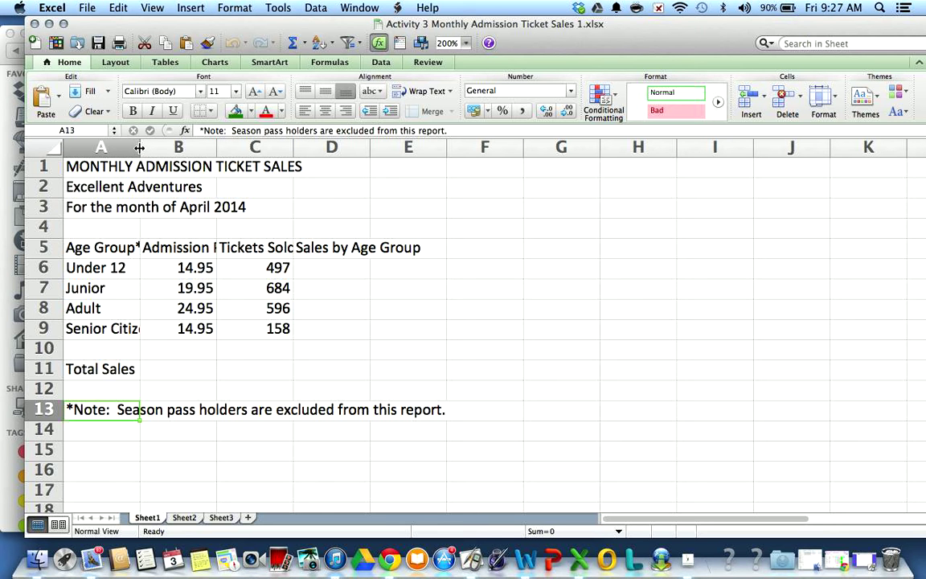
# Step: Widen column A to fit the note in A13 and autofit columns B, C and D to their headings
pyautogui.moveTo(139, 147); pyautogui.dragTo(455, 144)
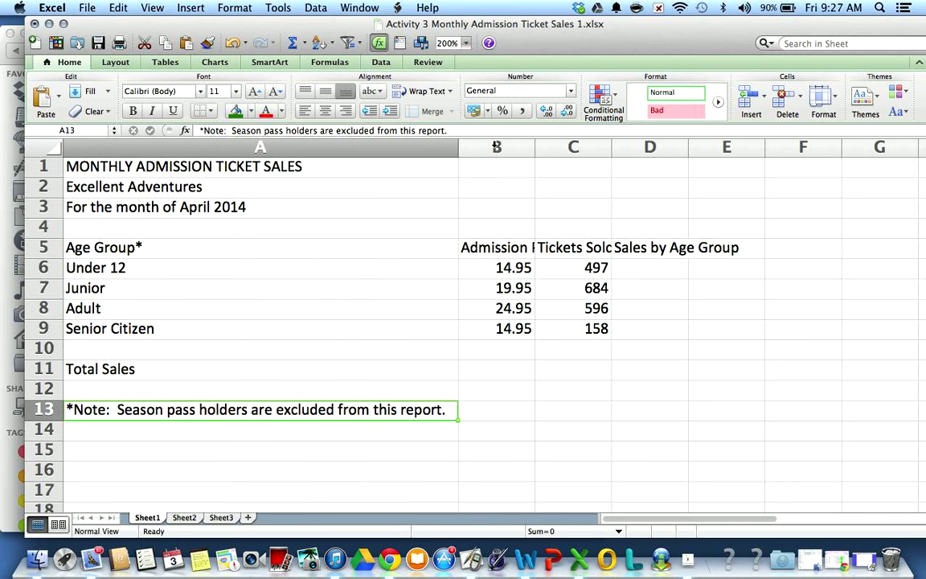
pyautogui.doubleClick(534, 146)
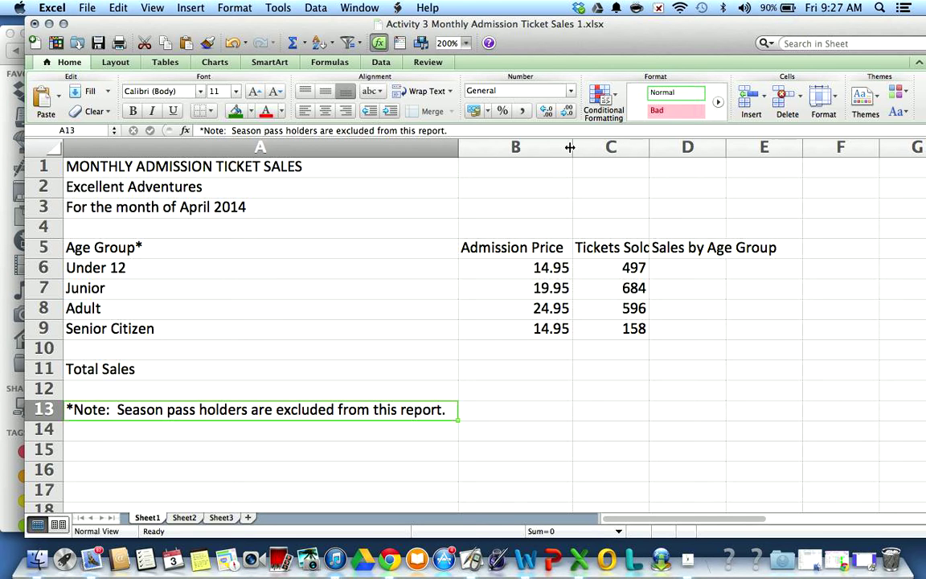
pyautogui.doubleClick(649, 146)
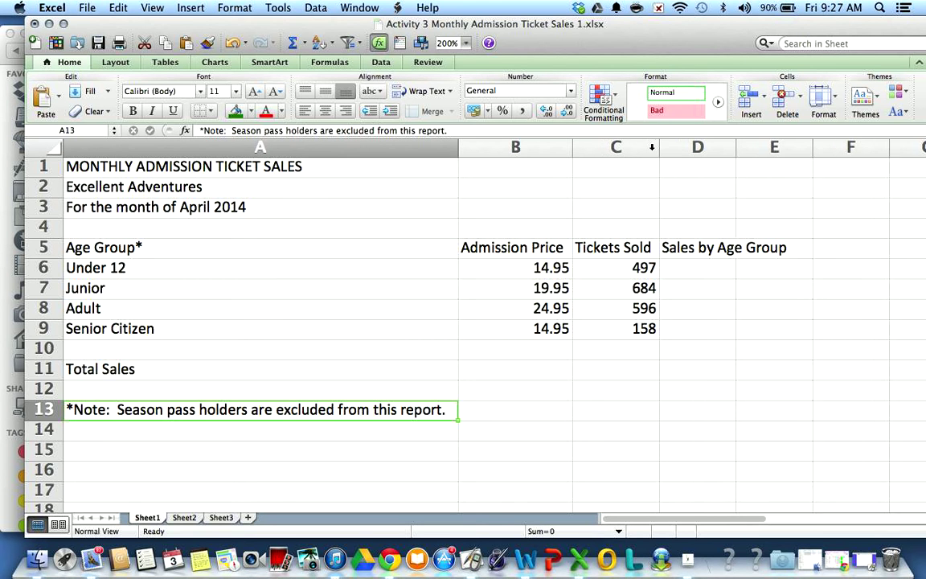
pyautogui.doubleClick(734, 146)
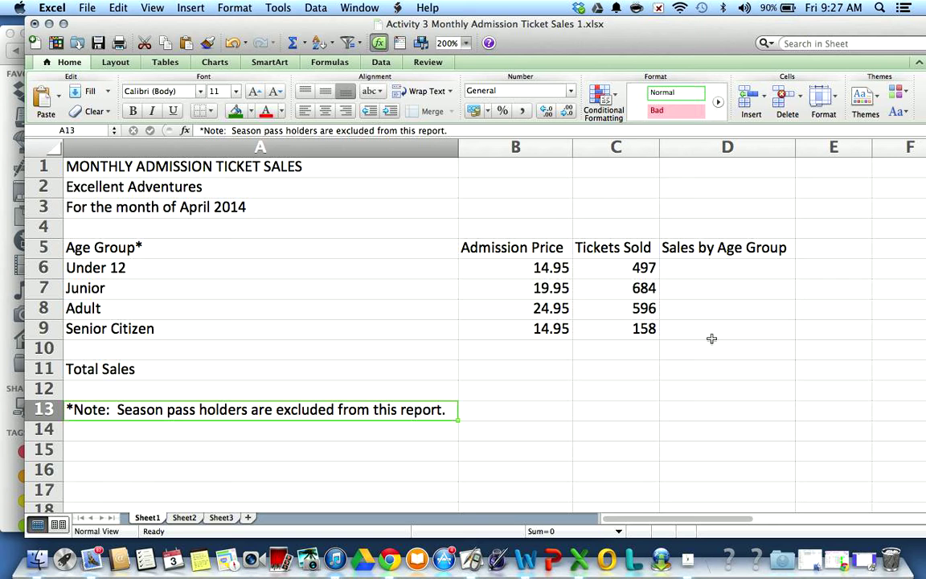
# Step: Make the title in A1 bold and set its font size to 14
pyautogui.click(129, 166)
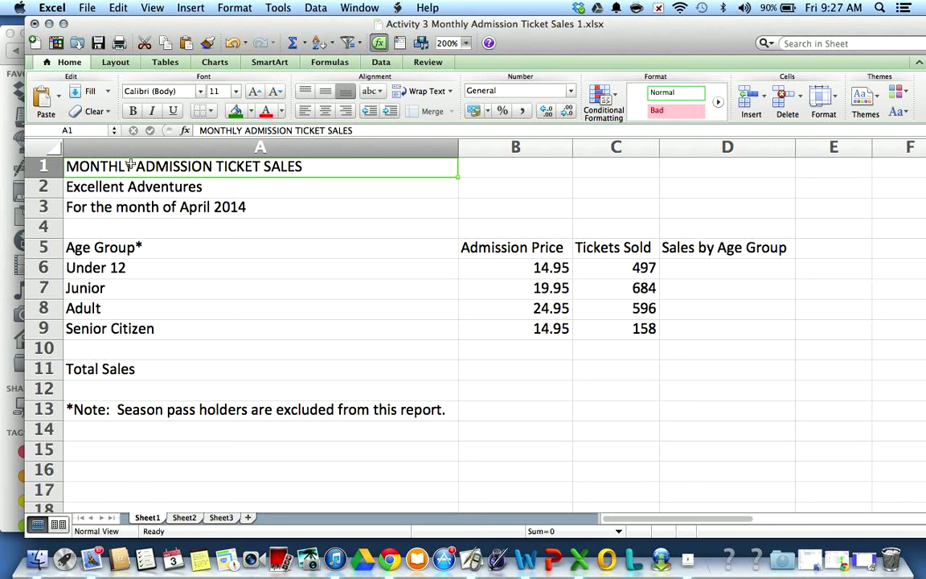
pyautogui.click(135, 111)
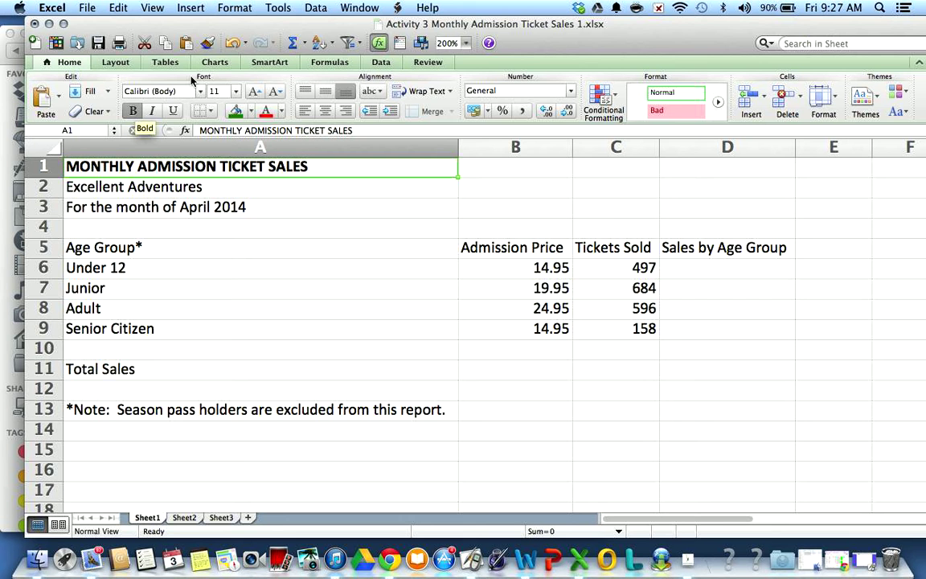
pyautogui.click(236, 91)
pyautogui.click(235, 183)
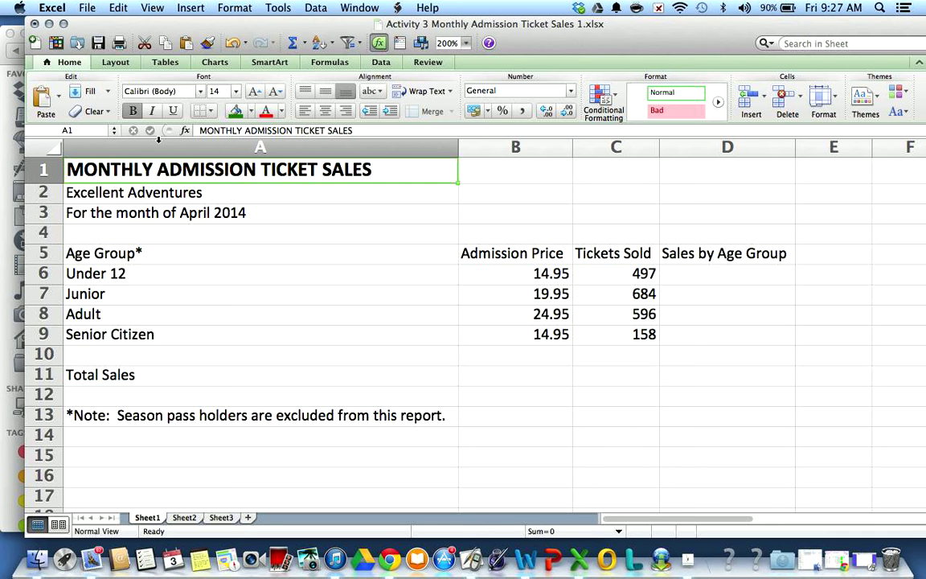
# Step: Italicize the company name in A2 and set the month line in A3 to the standard red font color
pyautogui.click(157, 192)
pyautogui.click(153, 112)
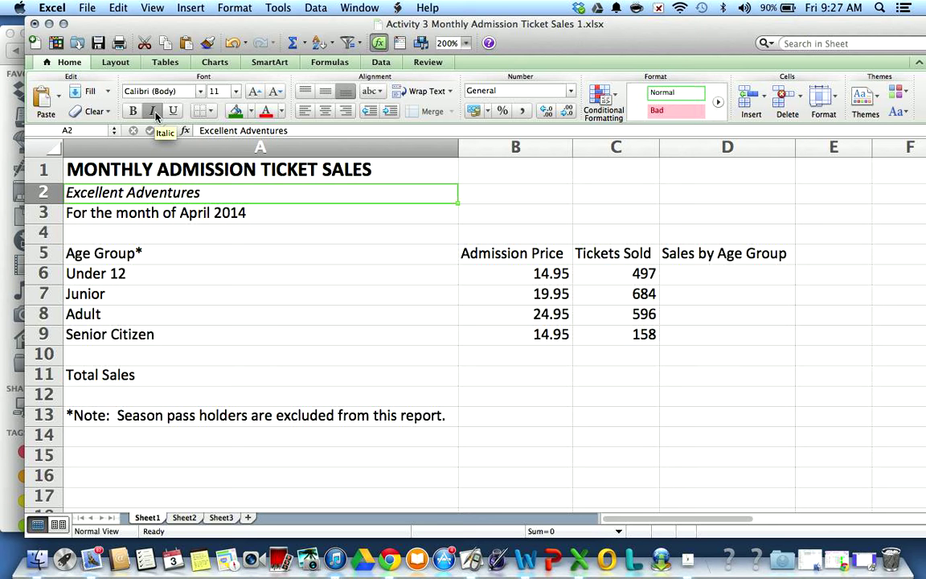
pyautogui.click(120, 211)
pyautogui.click(281, 111)
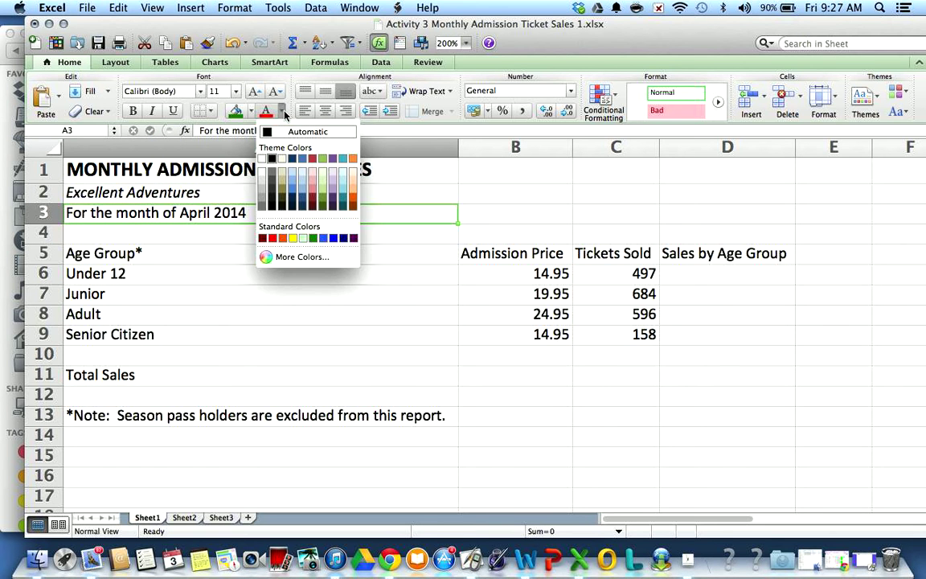
pyautogui.click(274, 238)
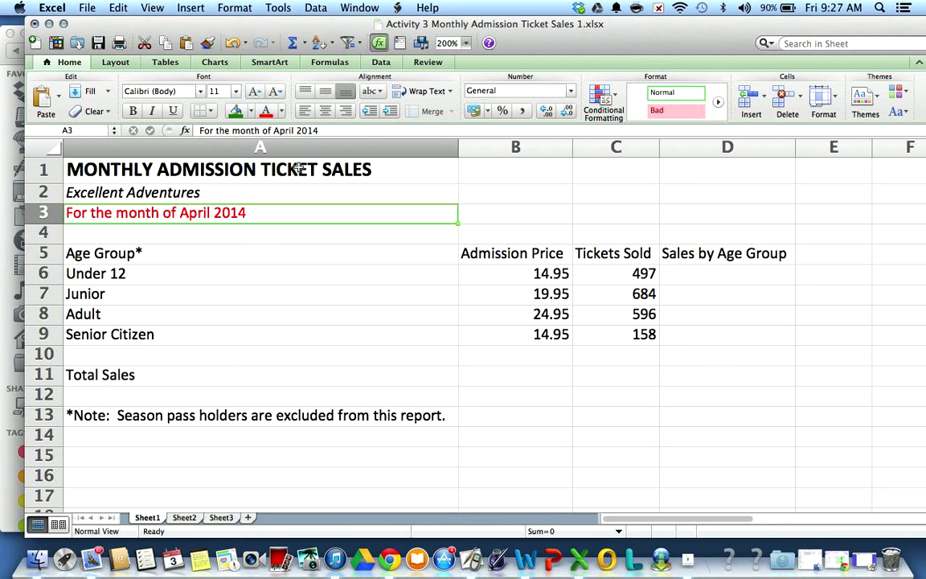
# Step: Merge and center the title across A1:D1
pyautogui.click(263, 175)
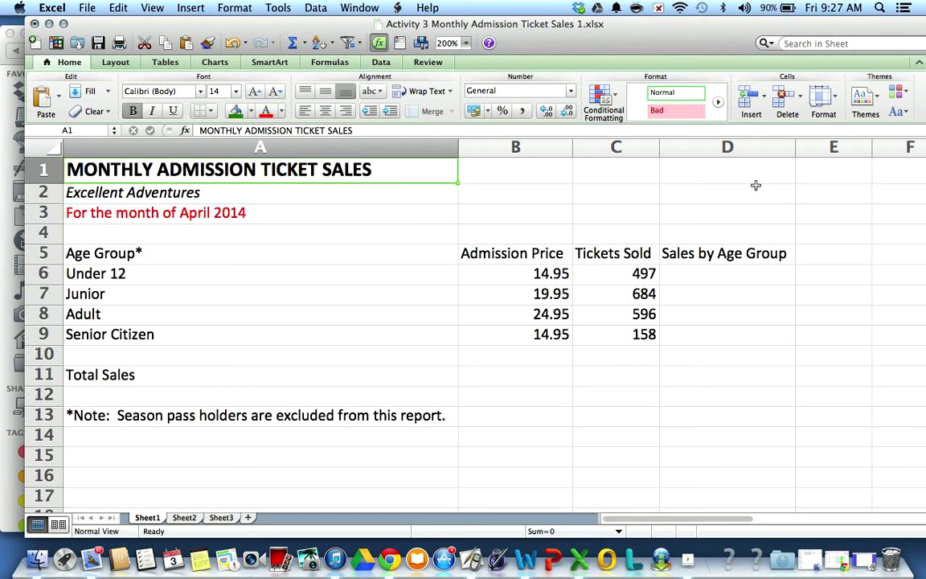
pyautogui.click(760, 254)
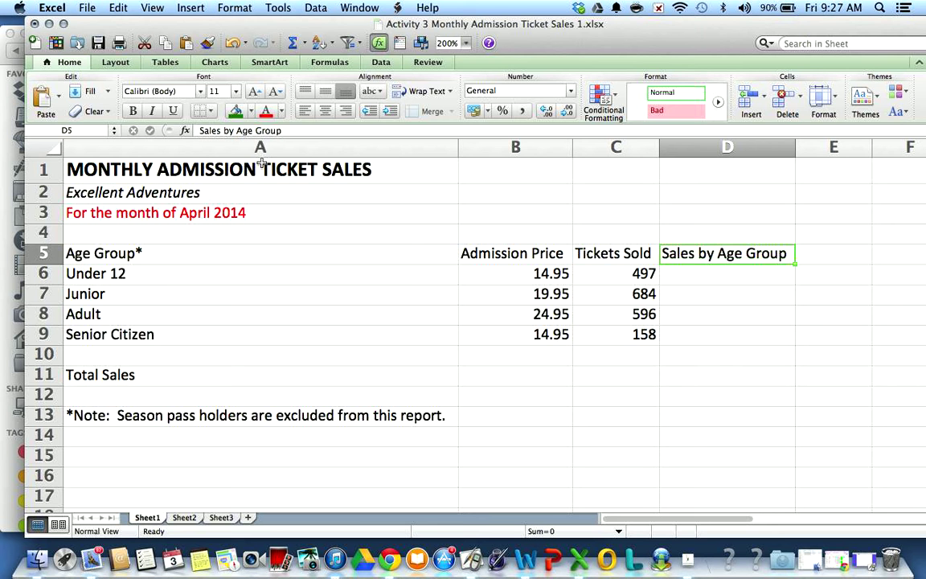
pyautogui.moveTo(261, 163); pyautogui.dragTo(707, 170)
pyautogui.click(452, 113)
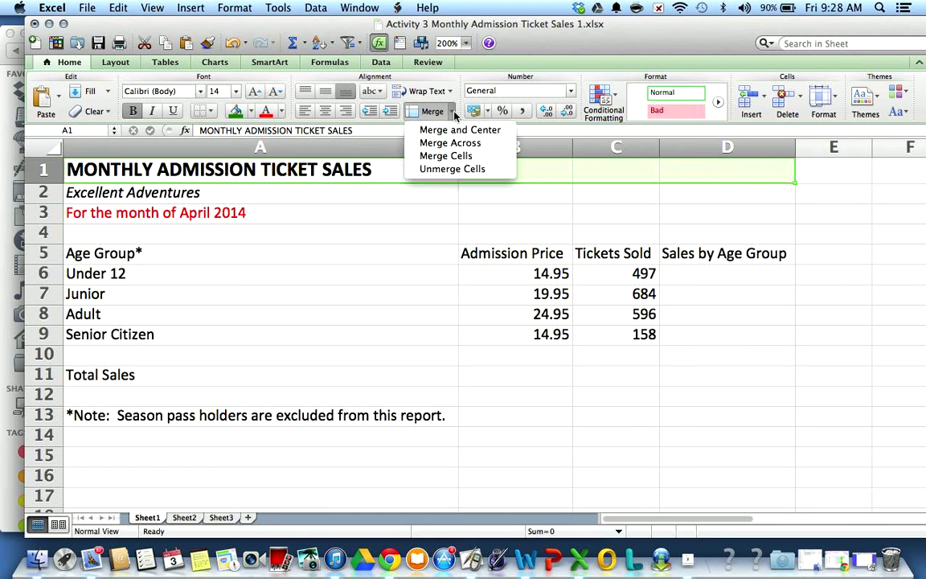
pyautogui.click(454, 127)
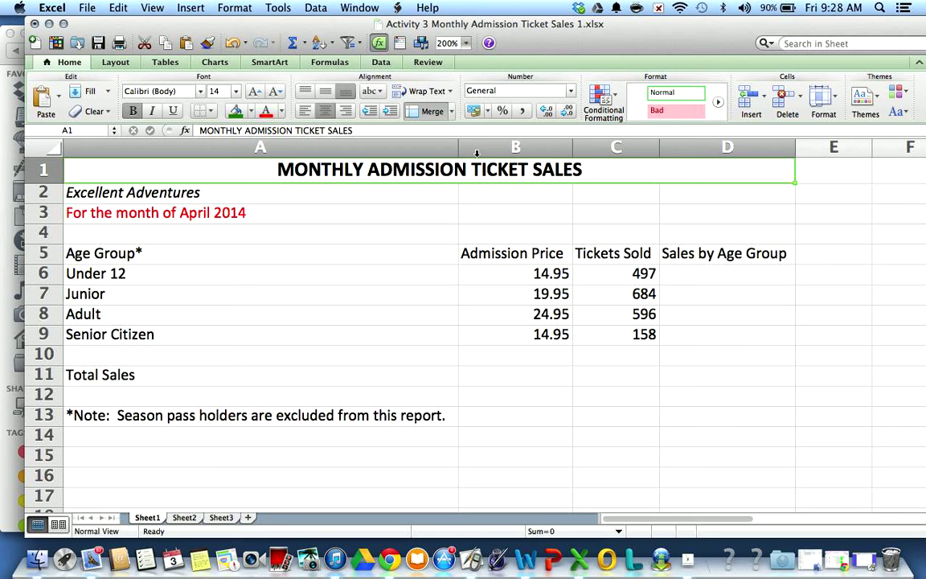
# Step: Merge and center the company name in row 2 across A2:C2
pyautogui.click(129, 198)
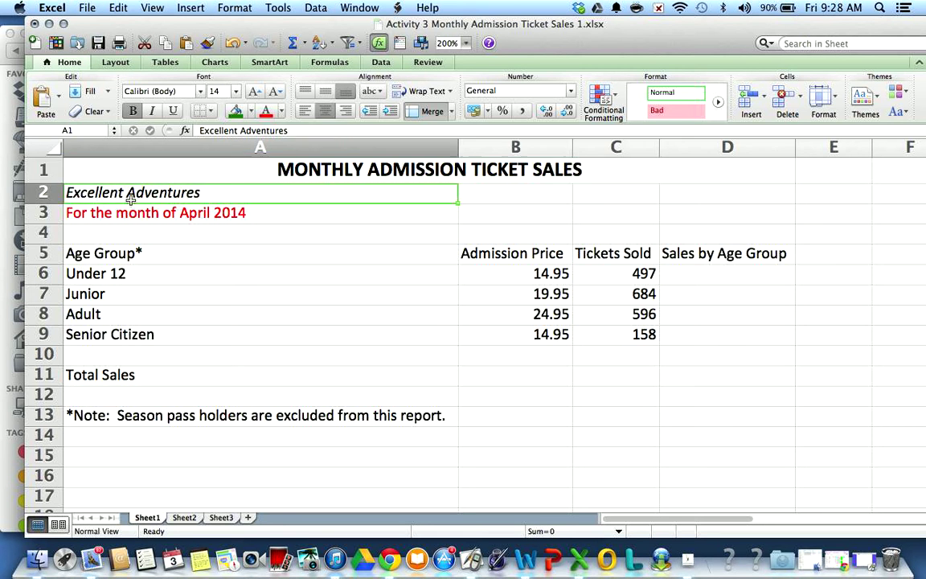
pyautogui.moveTo(130, 199); pyautogui.dragTo(624, 190)
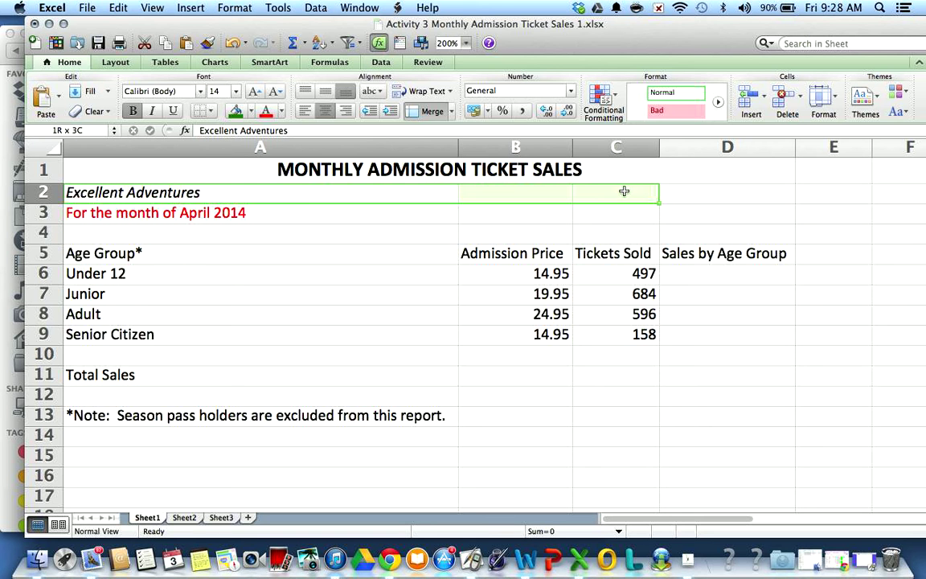
pyautogui.click(450, 111)
pyautogui.click(444, 128)
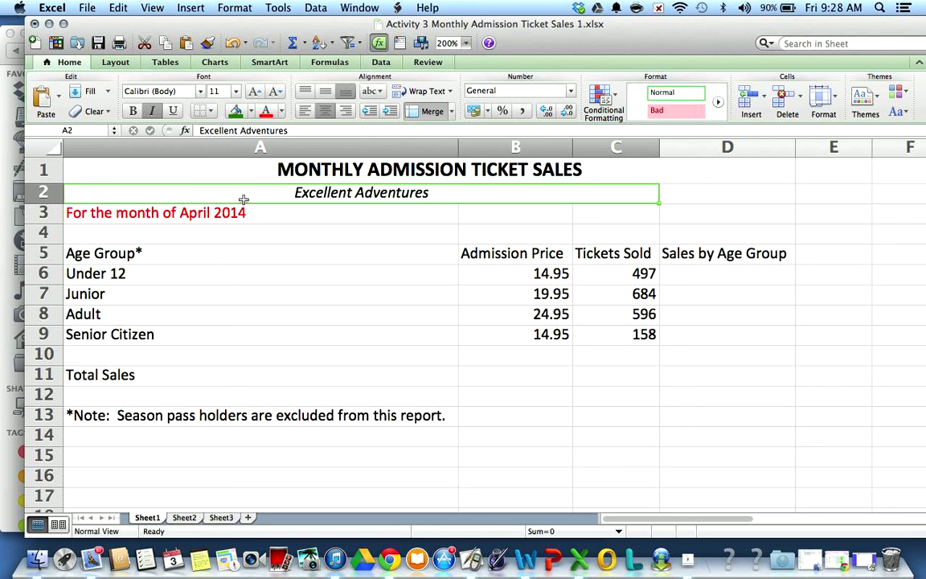
# Step: Merge and center the month line across A3:D3
pyautogui.moveTo(233, 211); pyautogui.dragTo(708, 211)
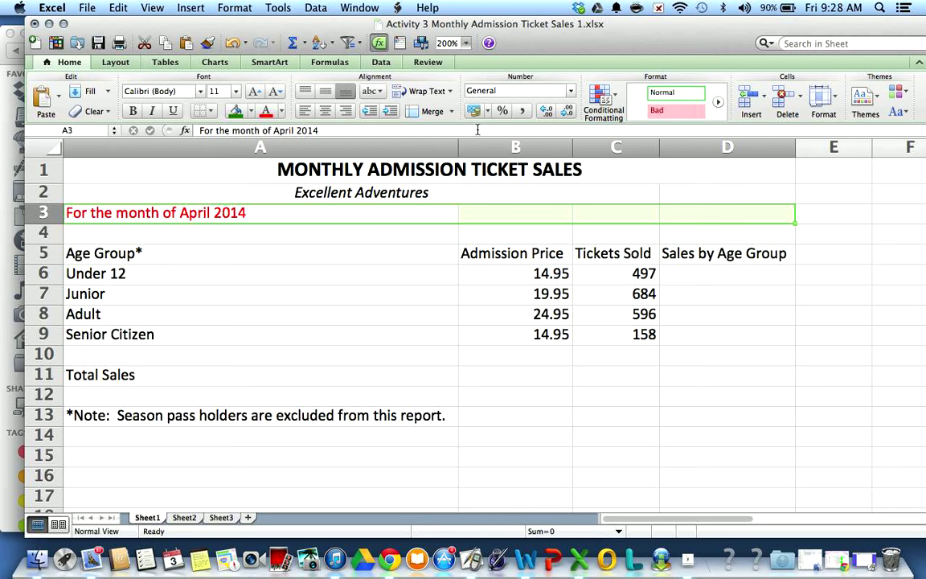
pyautogui.click(451, 111)
pyautogui.click(453, 129)
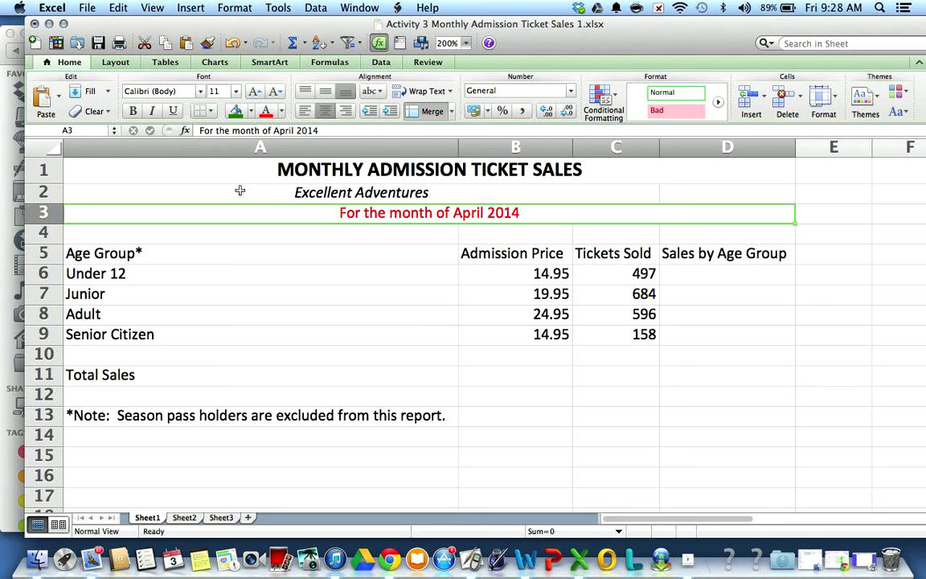
# Step: Unmerge the company name cells in row 2, then merge and center them across the full table width, A2:D2
pyautogui.click(457, 193)
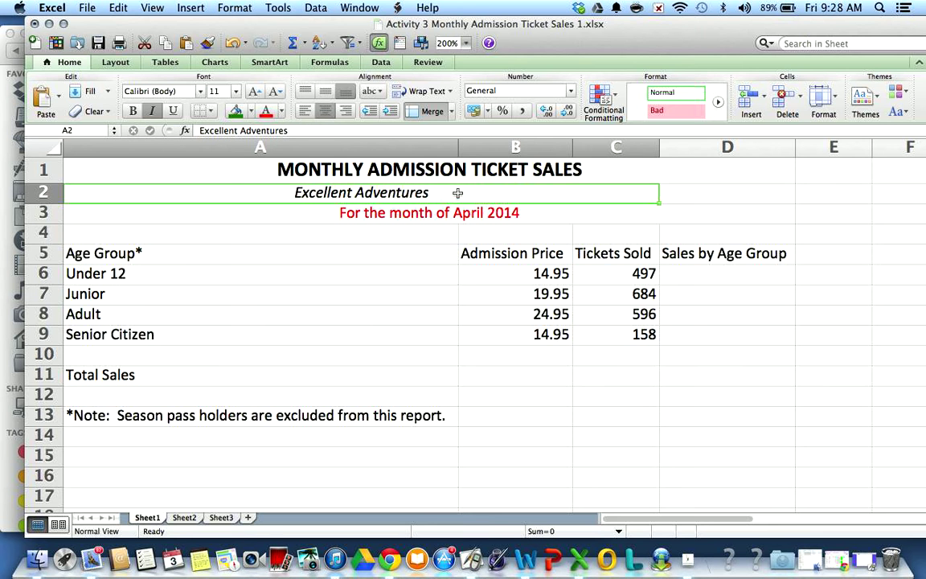
pyautogui.click(104, 9)
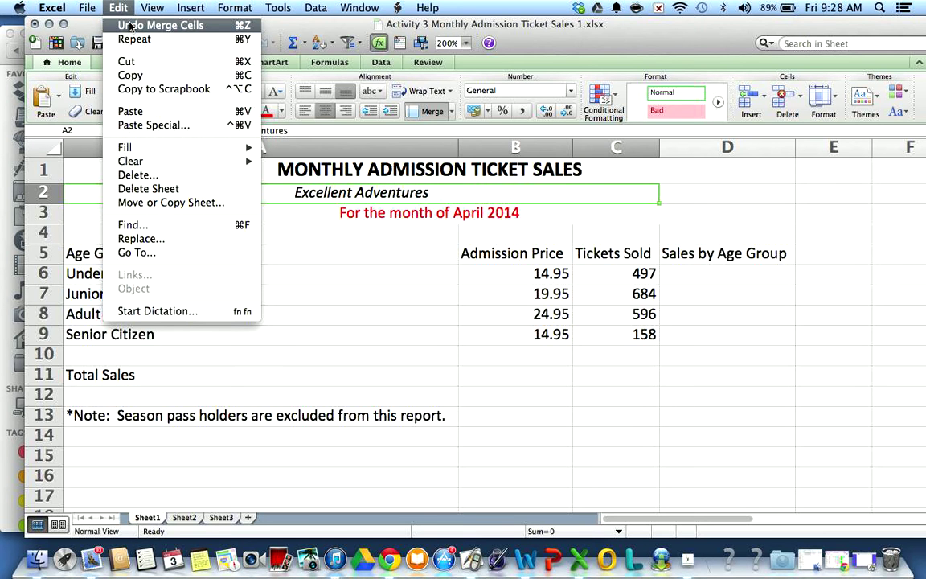
pyautogui.click(293, 230)
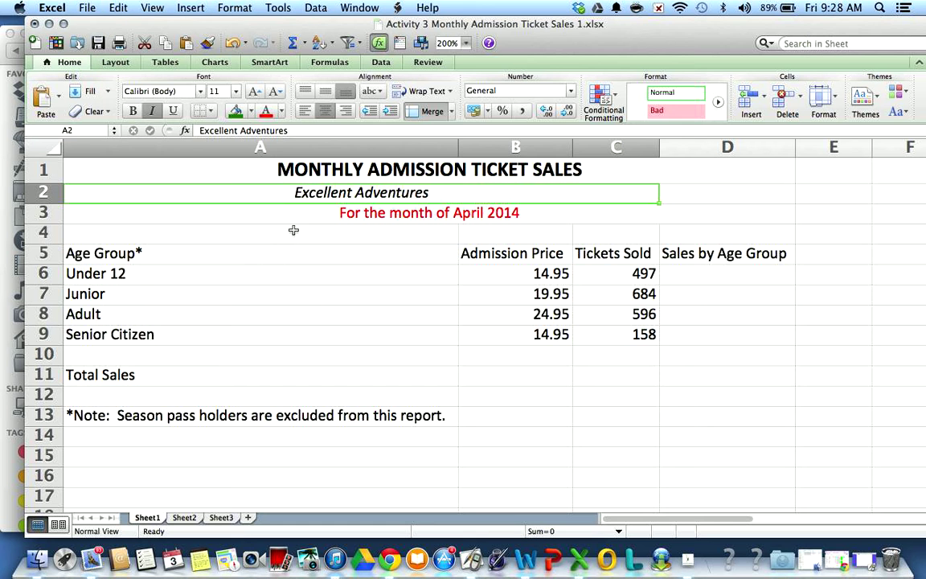
pyautogui.click(287, 232)
pyautogui.moveTo(263, 192); pyautogui.dragTo(739, 199)
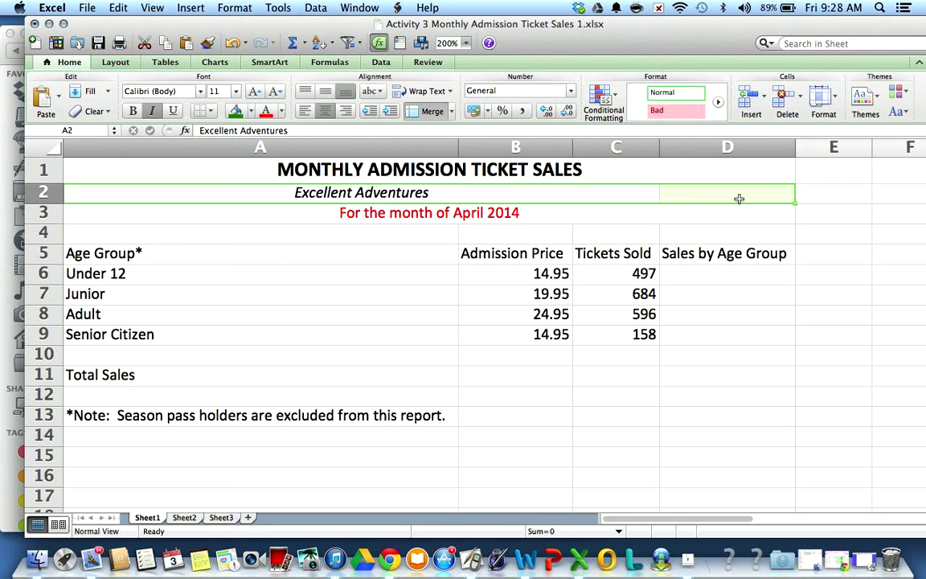
pyautogui.click(451, 112)
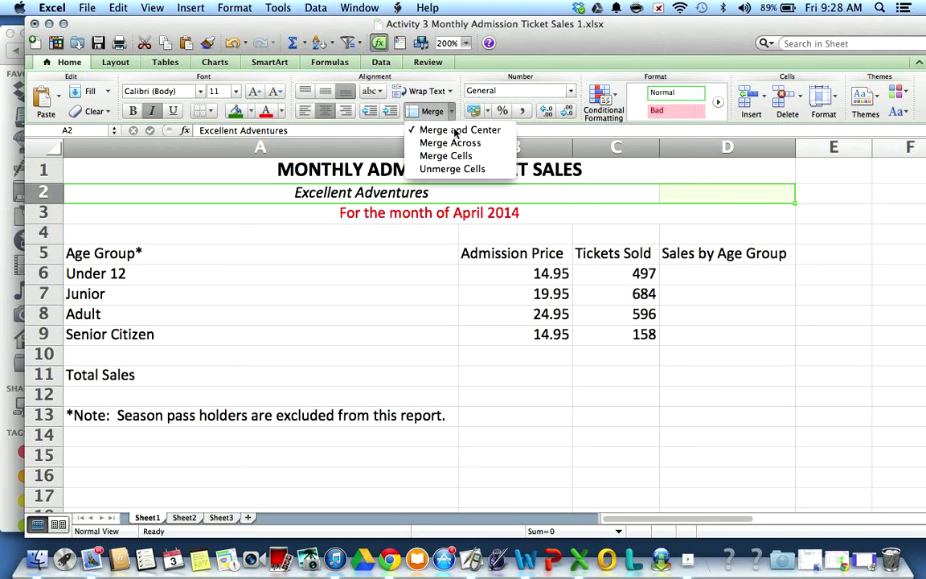
pyautogui.click(456, 130)
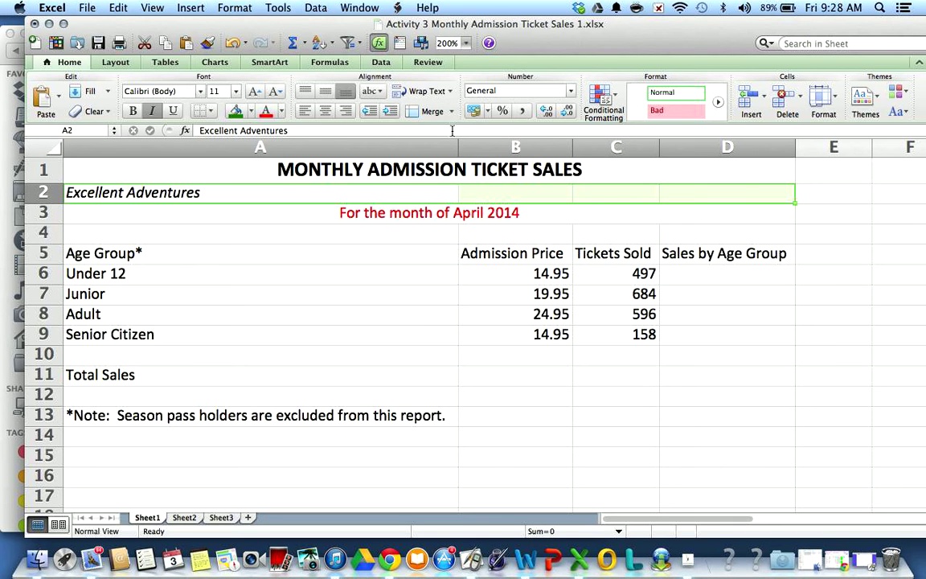
pyautogui.click(412, 112)
pyautogui.click(456, 131)
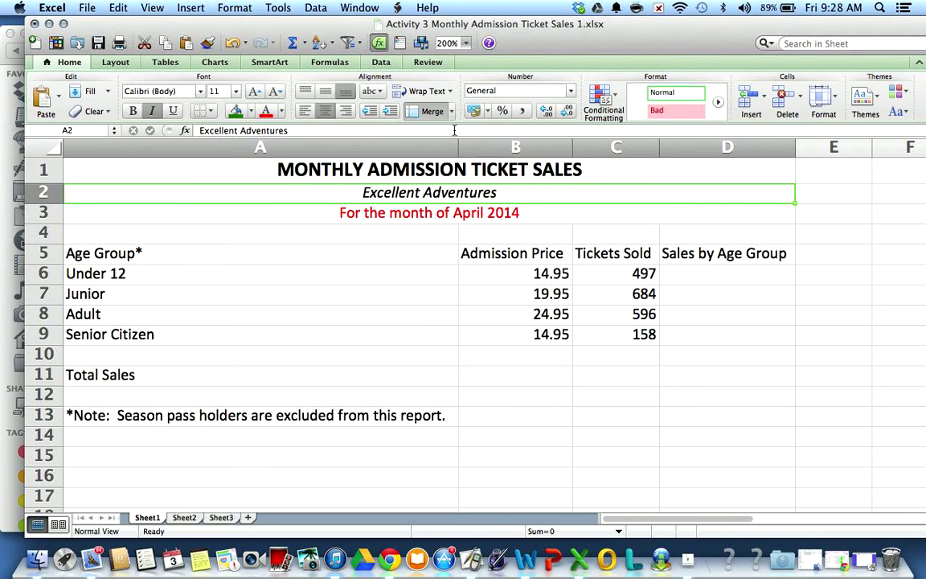
# Step: Undo the last merge in row 2 and apply Merge and Center to A2:D2 again
pyautogui.click(539, 266)
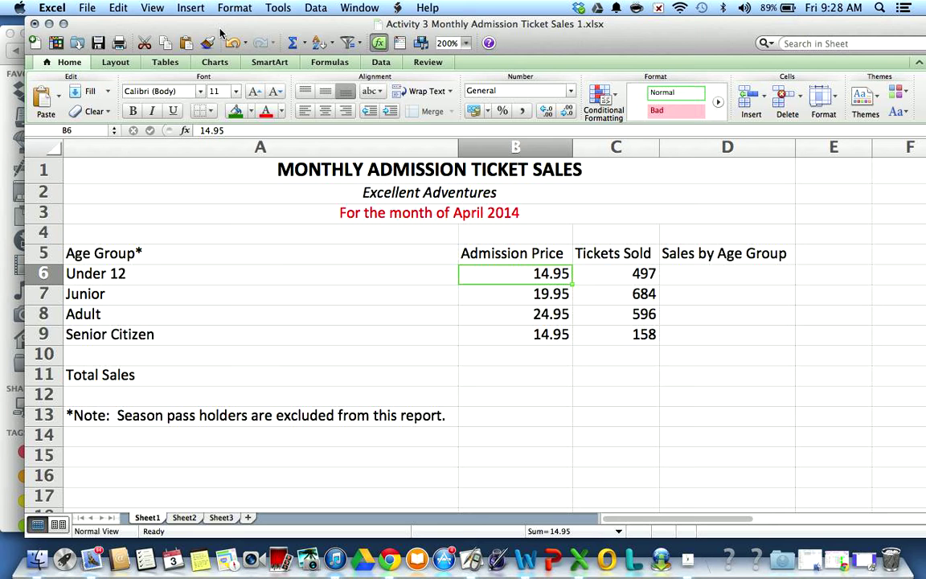
pyautogui.click(110, 9)
pyautogui.click(128, 28)
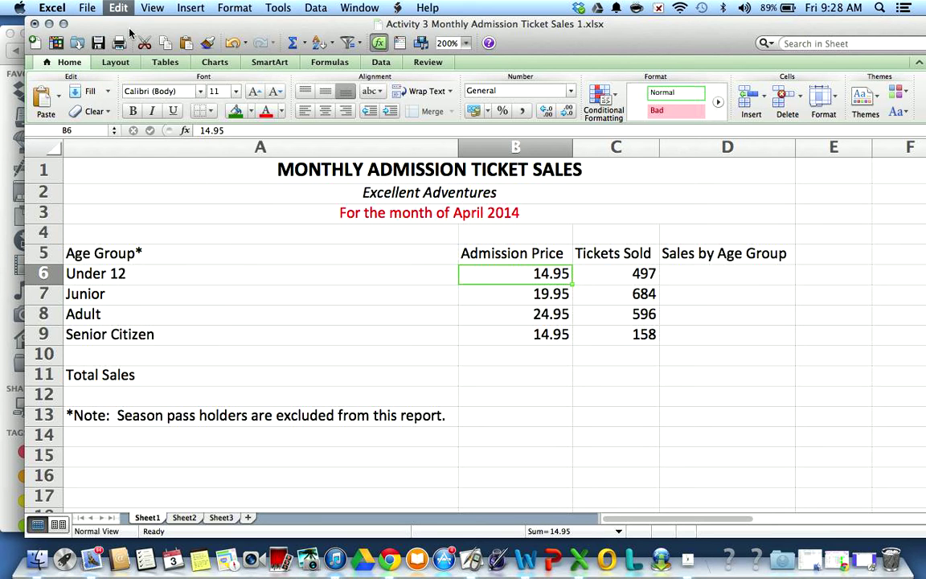
pyautogui.click(452, 112)
pyautogui.click(455, 129)
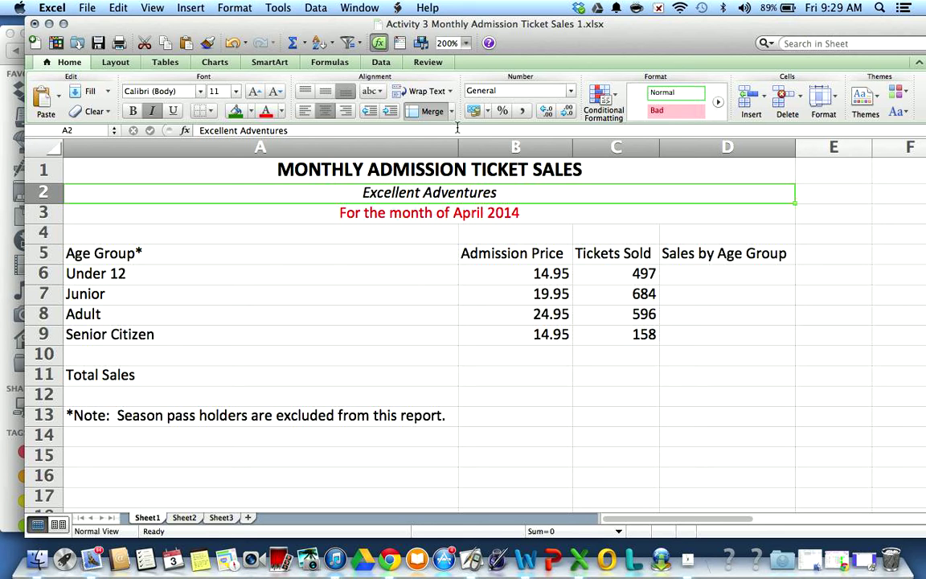
# Step: Make the column headings in A5:D5 bold
pyautogui.click(242, 255)
pyautogui.moveTo(242, 256); pyautogui.dragTo(668, 256)
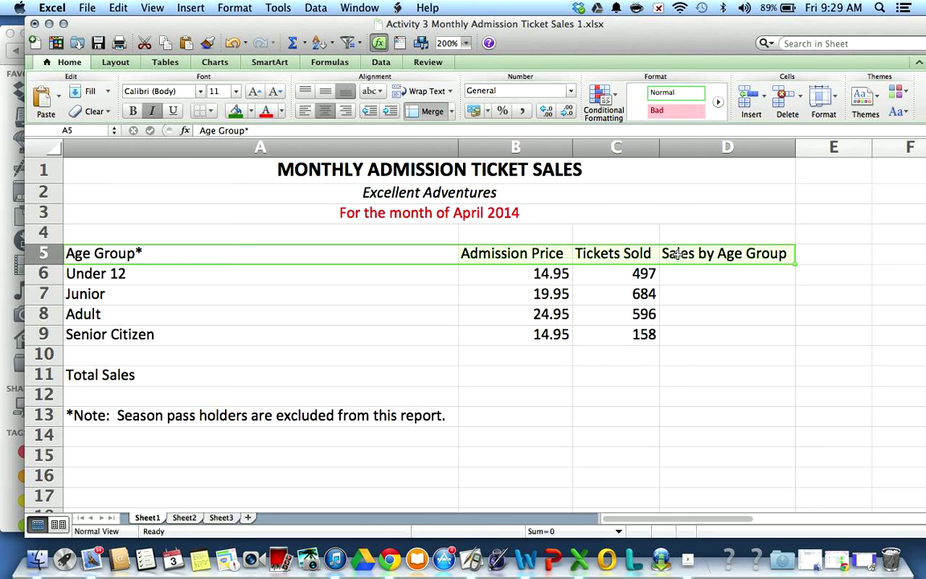
pyautogui.click(133, 111)
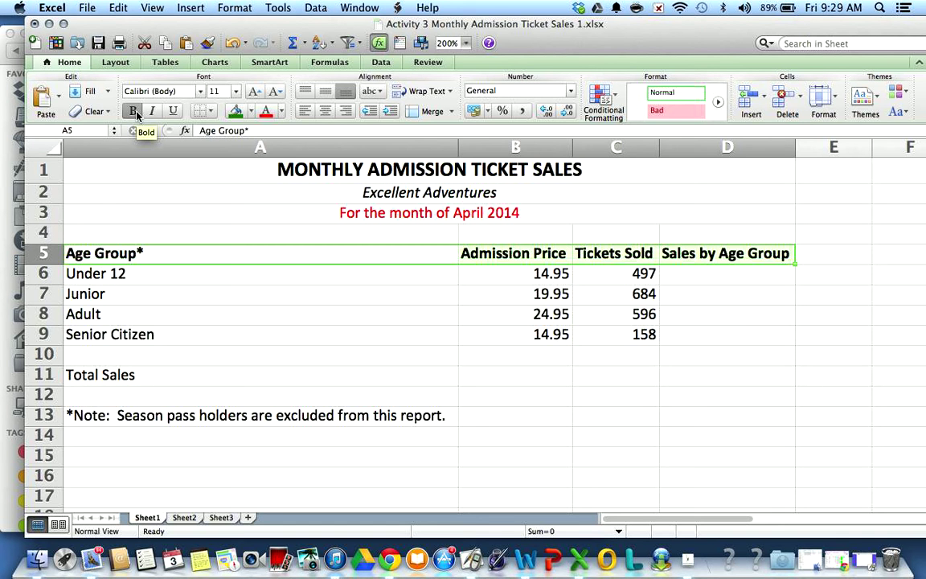
pyautogui.click(134, 277)
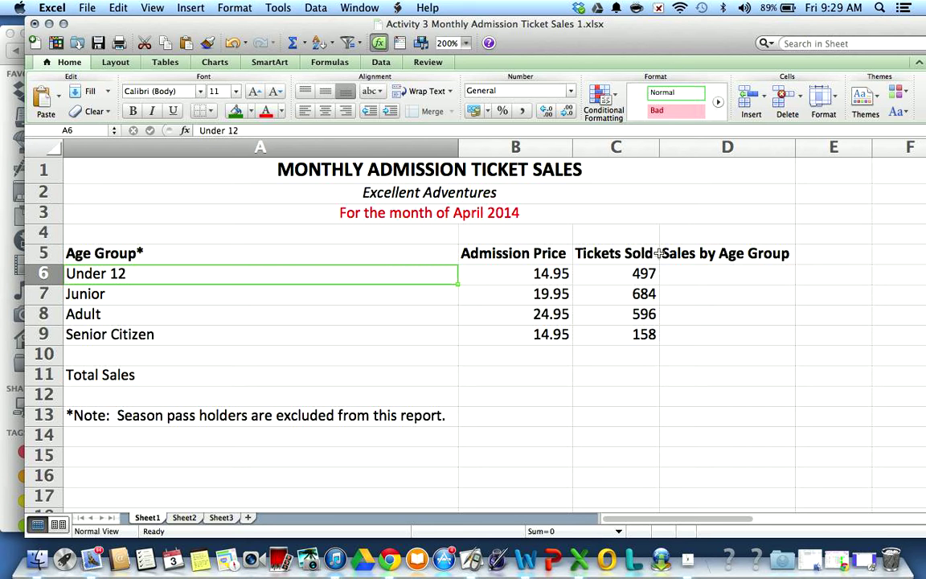
# Step: Enter the formula =B6*C6 in D6 to multiply the Under 12 admission price by its tickets sold
pyautogui.click(742, 272)
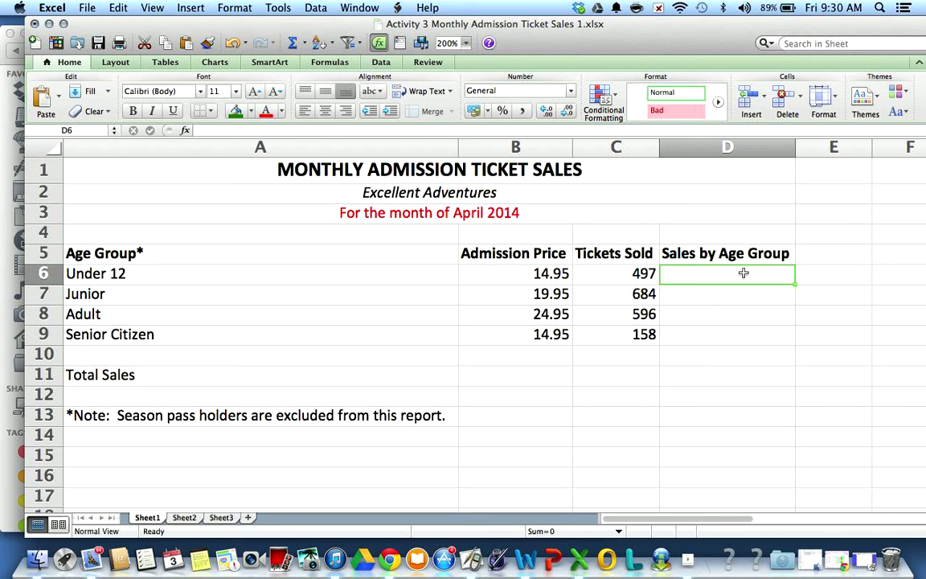
pyautogui.write('=')
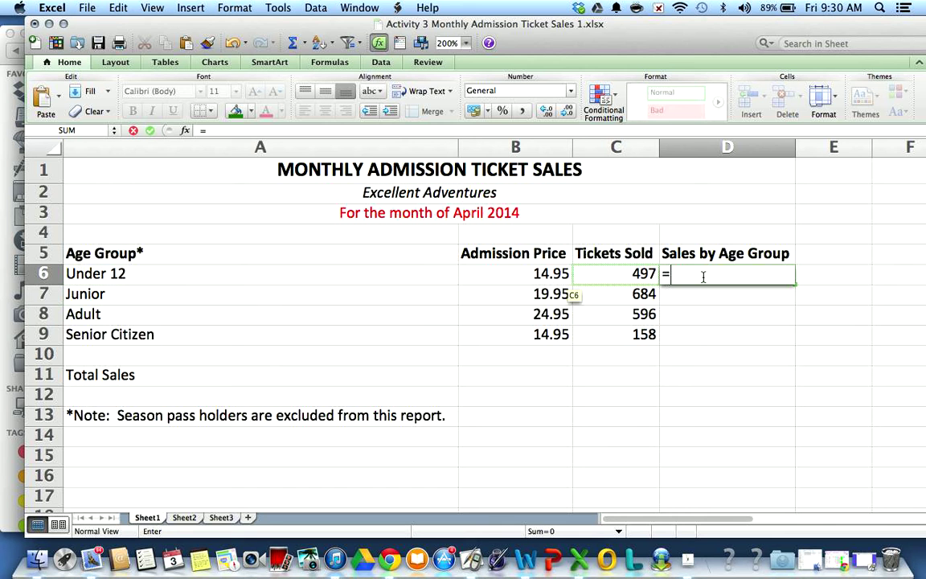
pyautogui.write('B6')
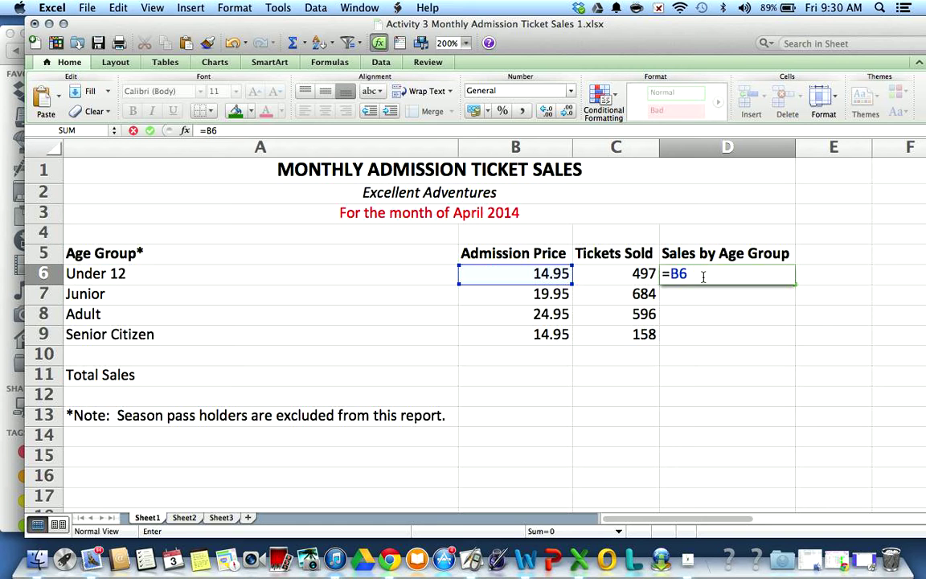
pyautogui.write('+')
pyautogui.press('BackSpace')
pyautogui.write('*')
pyautogui.write('C6')
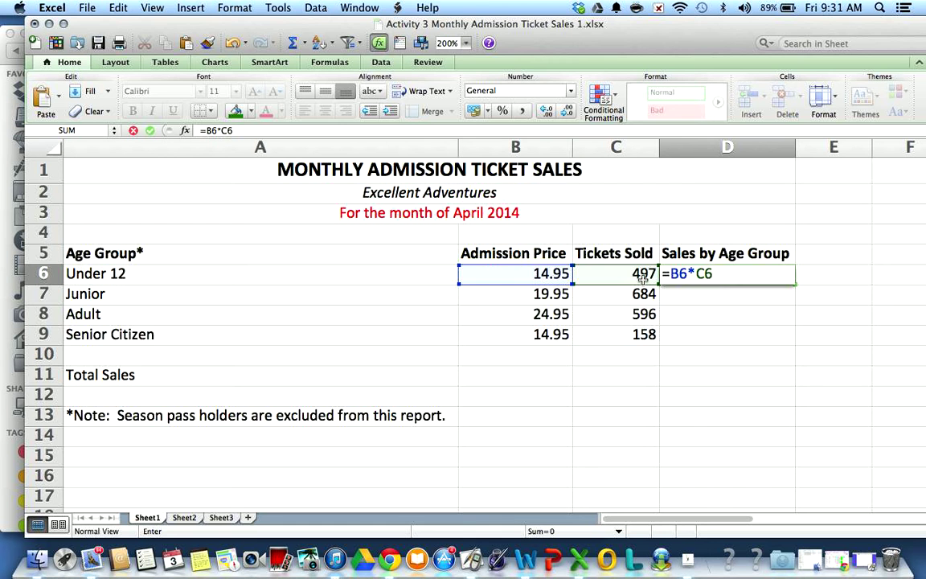
pyautogui.press('Return')
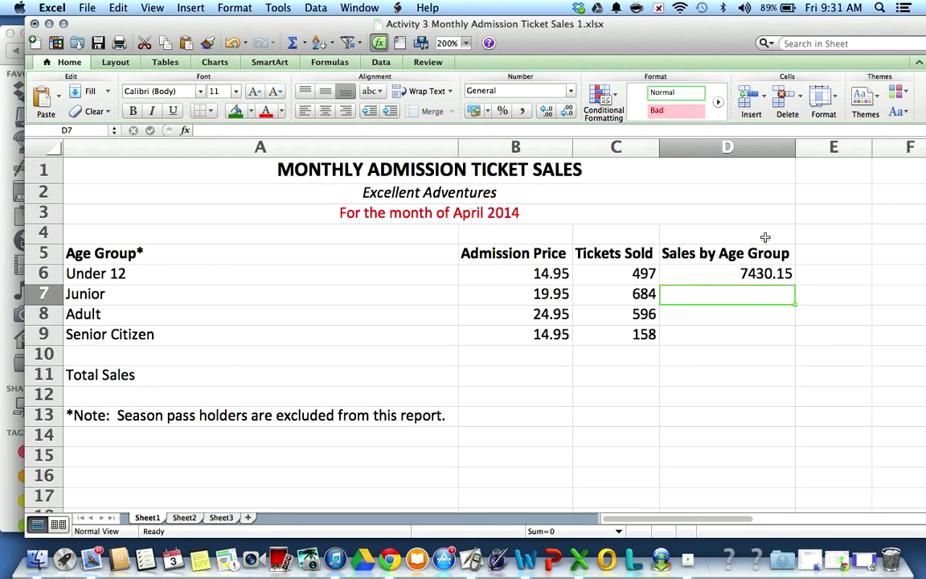
# Step: Erase the whole sales formula from D6 so the Under 12 sales cell is blank
pyautogui.click(723, 270)
pyautogui.doubleClick(758, 276)
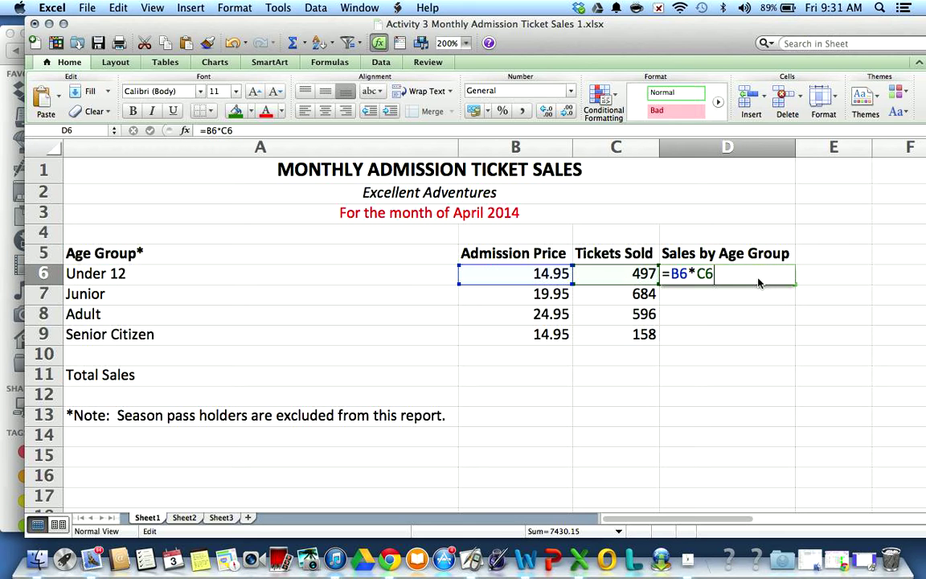
pyautogui.press('BackSpace')
pyautogui.press('BackSpace')
pyautogui.press('BackSpace')
pyautogui.press('BackSpace')
pyautogui.press('BackSpace')
pyautogui.press('BackSpace')
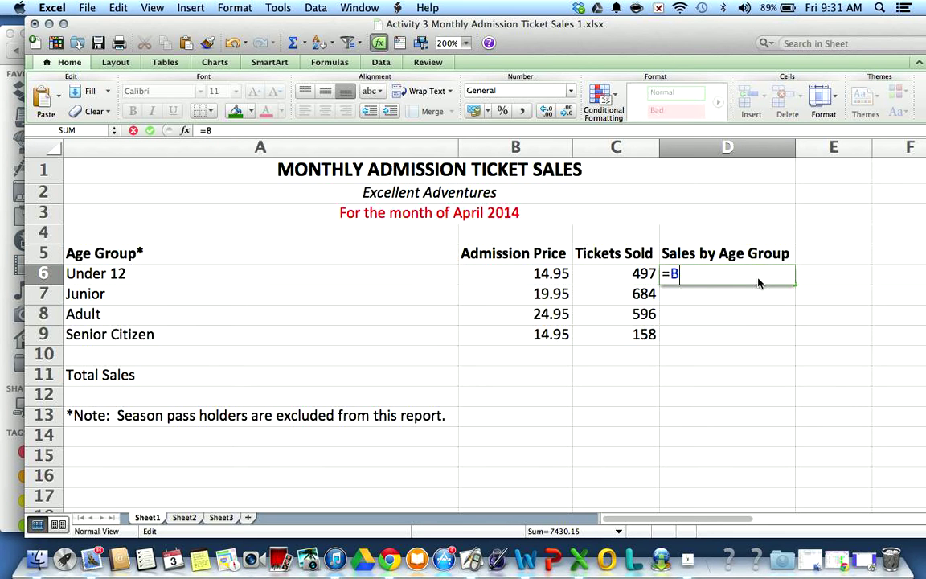
pyautogui.press('Return')
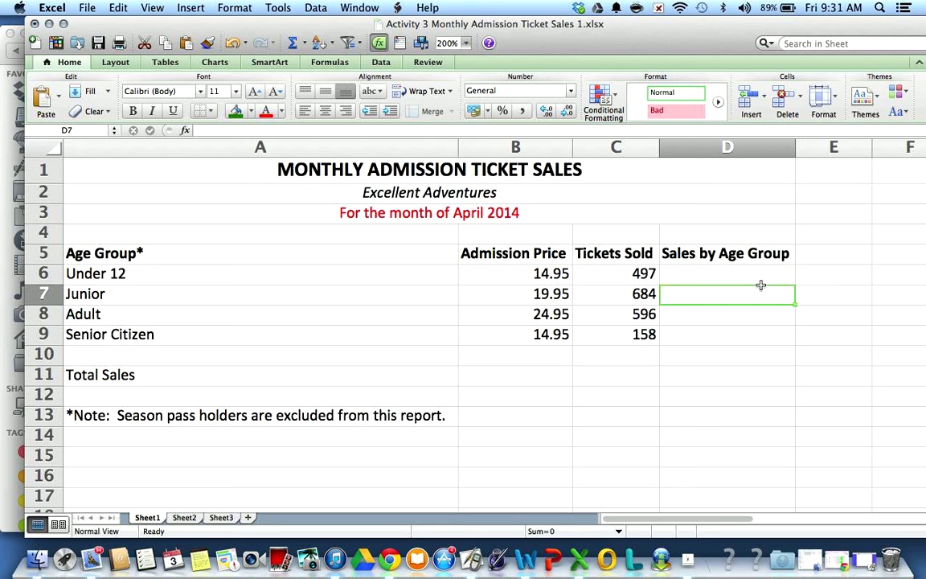
# Step: Build the formula =B6*C6 in D6 by picking the Under 12 admission price and tickets sold cells as references
pyautogui.click(759, 274)
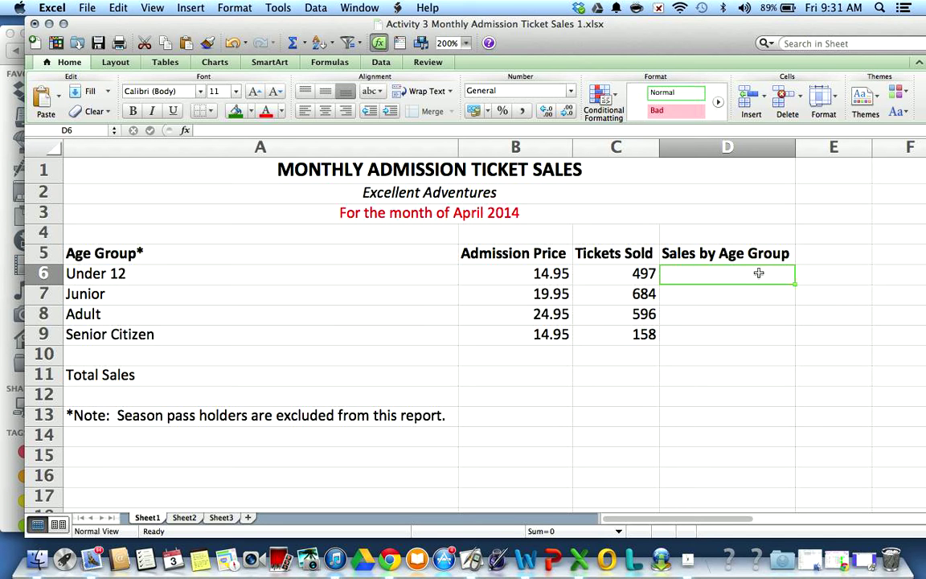
pyautogui.write('=')
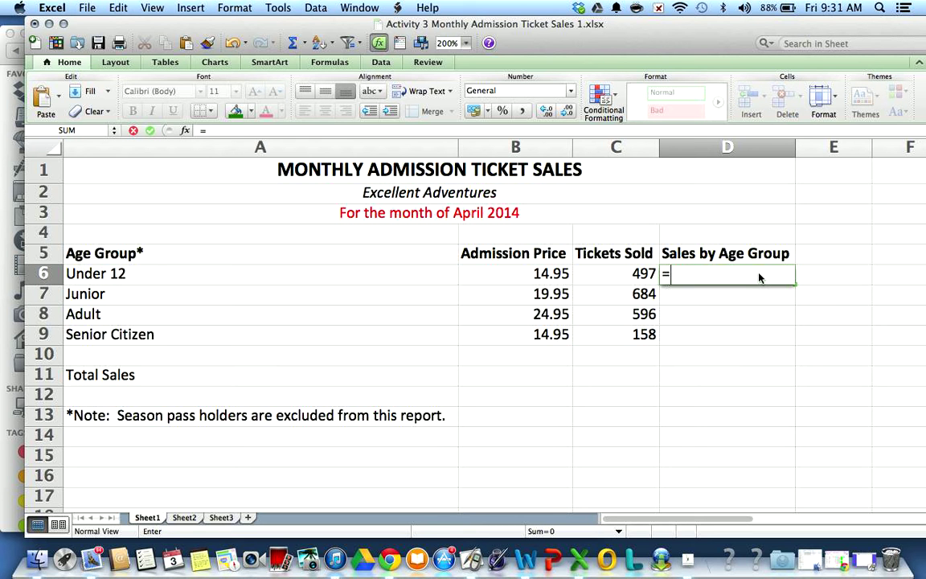
pyautogui.click(501, 275)
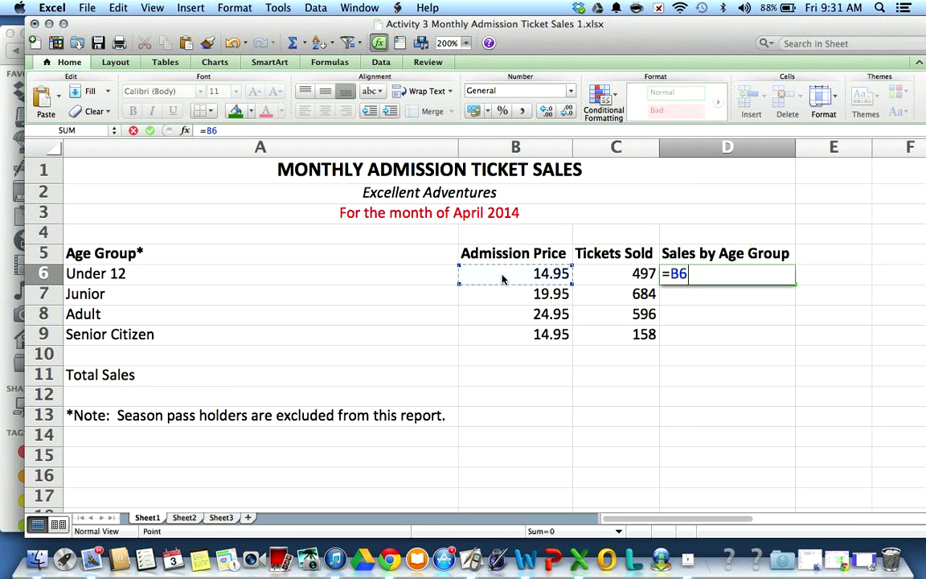
pyautogui.write('*')
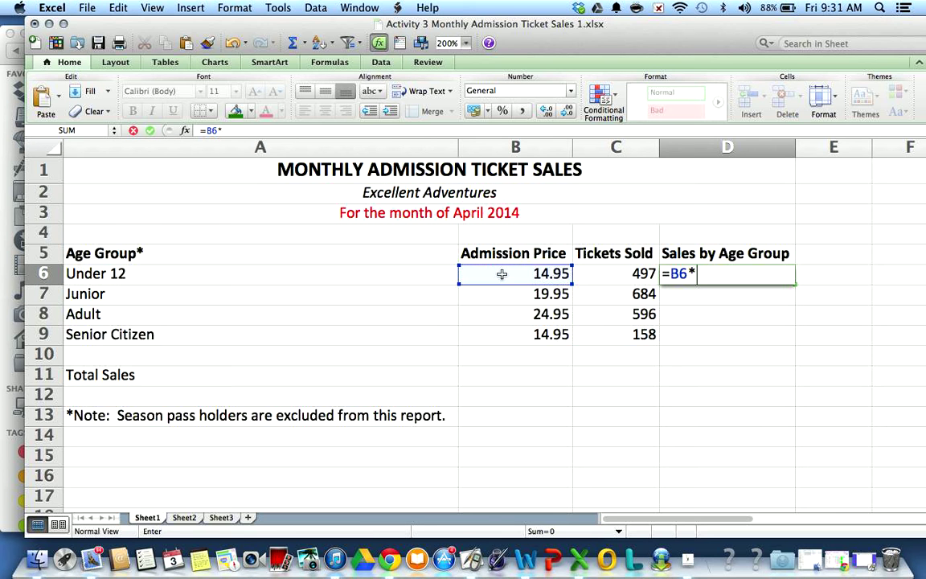
pyautogui.click(613, 274)
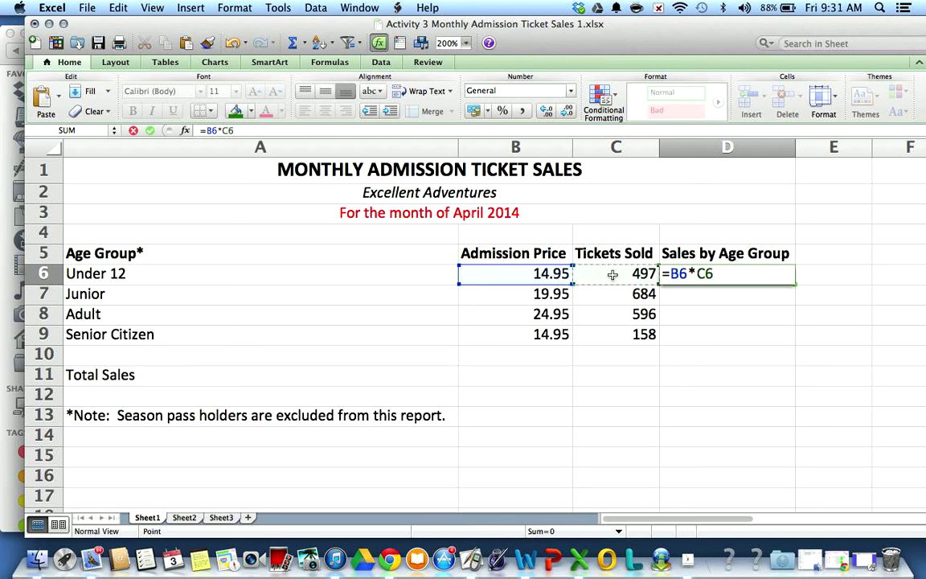
pyautogui.press('Return')
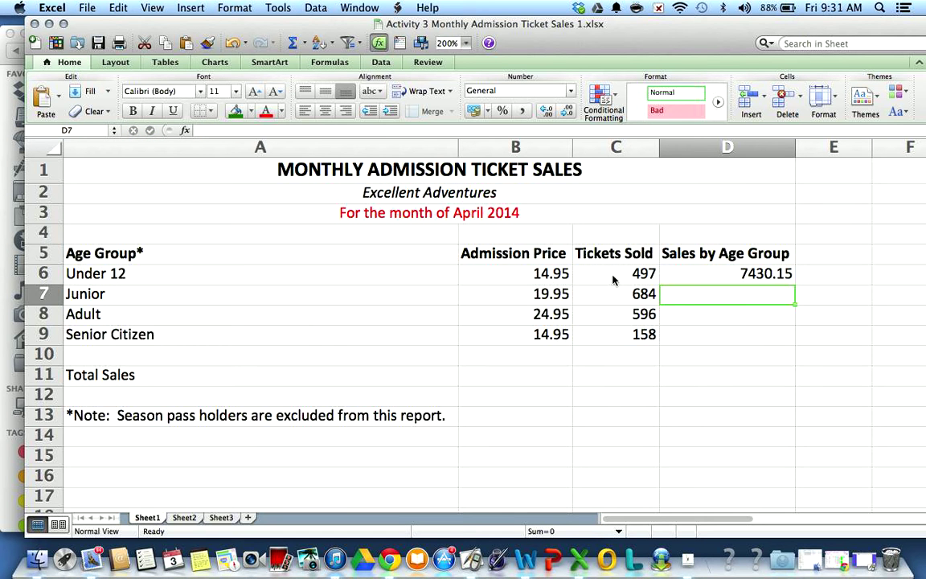
# Step: Fill the D6 sales formula down through D9, and undo that fill
pyautogui.click(736, 278)
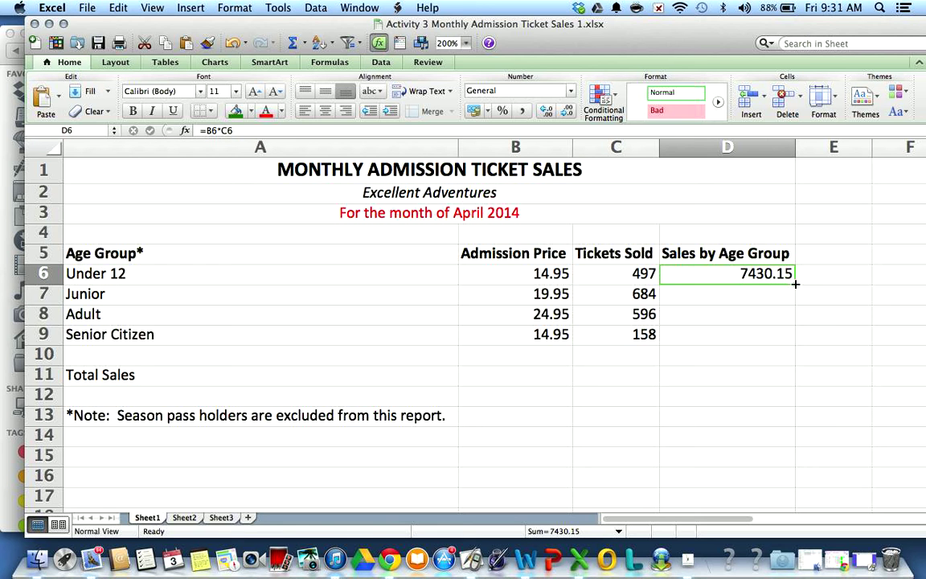
pyautogui.moveTo(796, 283); pyautogui.dragTo(795, 341)
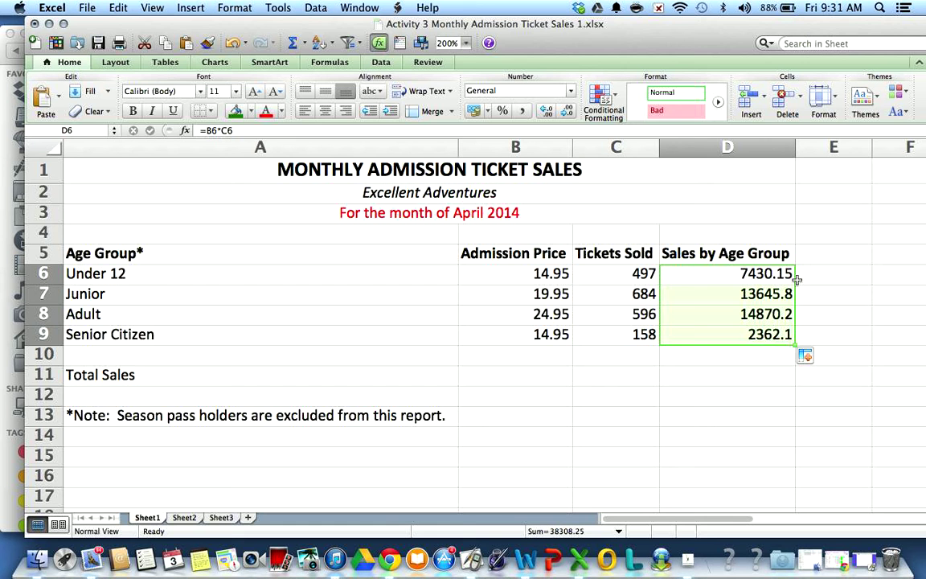
pyautogui.click(118, 7)
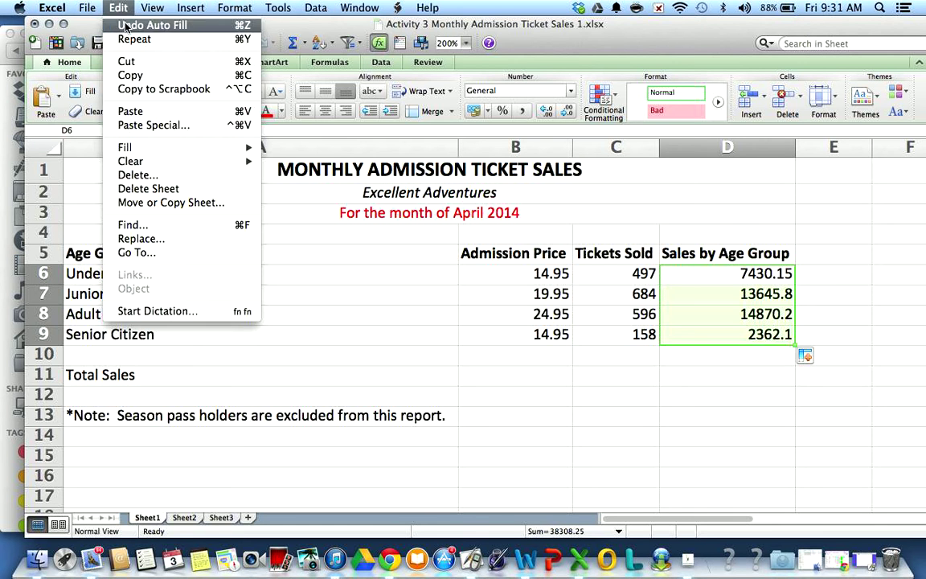
pyautogui.click(128, 25)
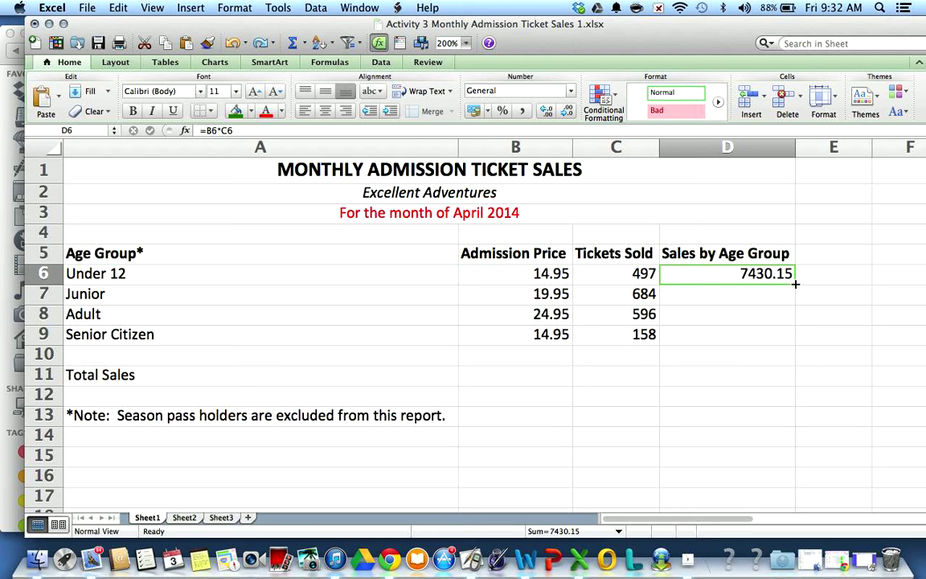
# Step: Copy the D6 formula down through D9 again and check the formulas in D6 and D7
pyautogui.moveTo(795, 284); pyautogui.dragTo(806, 341)
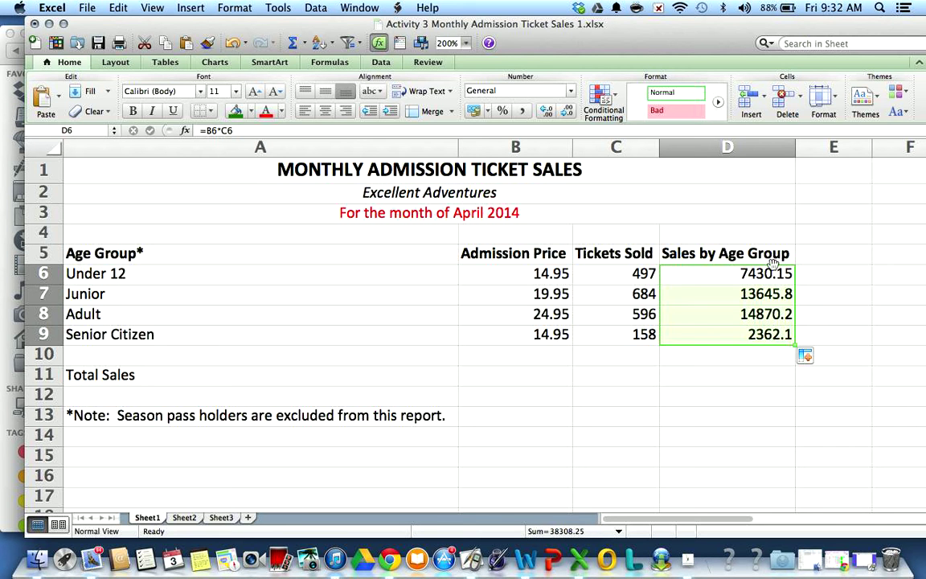
pyautogui.click(770, 267)
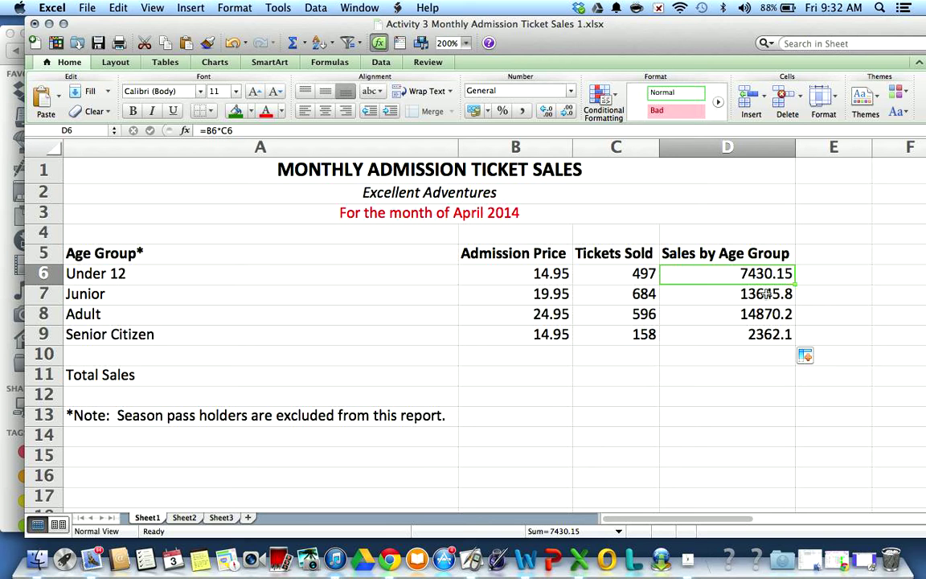
pyautogui.click(766, 295)
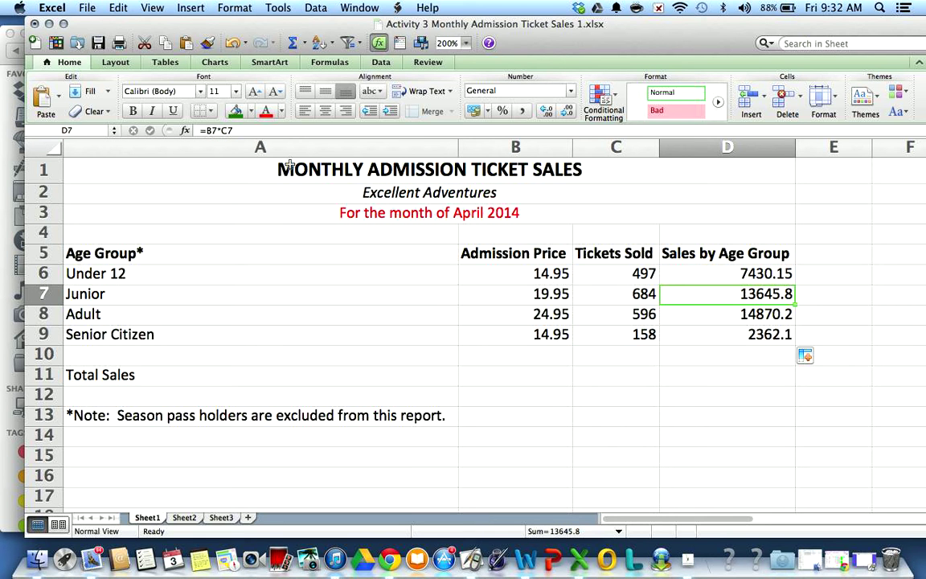
pyautogui.click(236, 130)
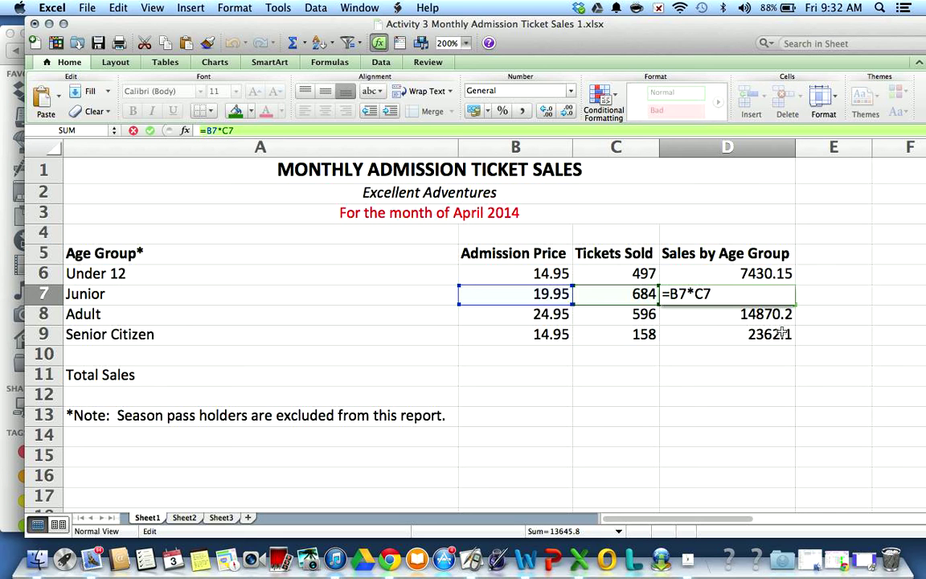
pyautogui.click(820, 330)
pyautogui.write('+')
pyautogui.click(787, 321)
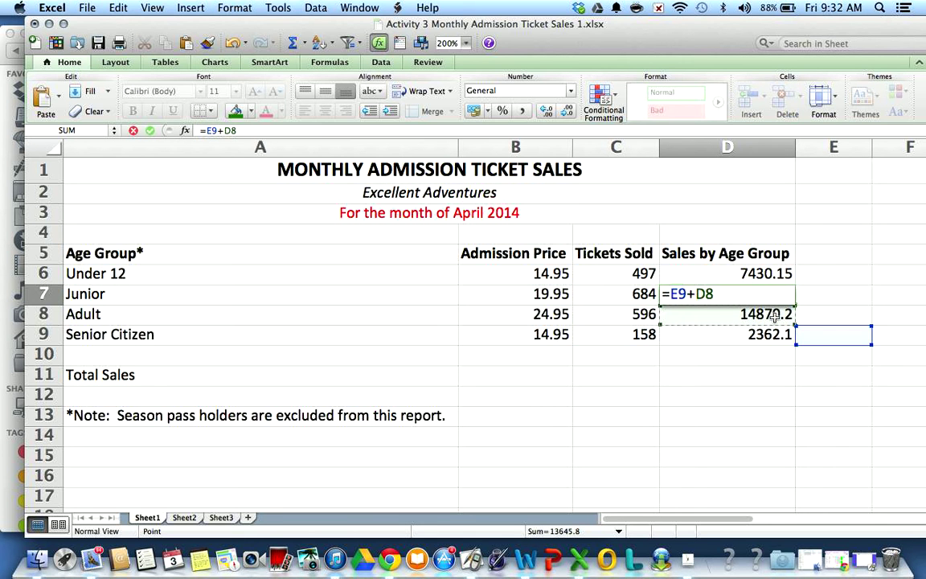
pyautogui.click(113, 8)
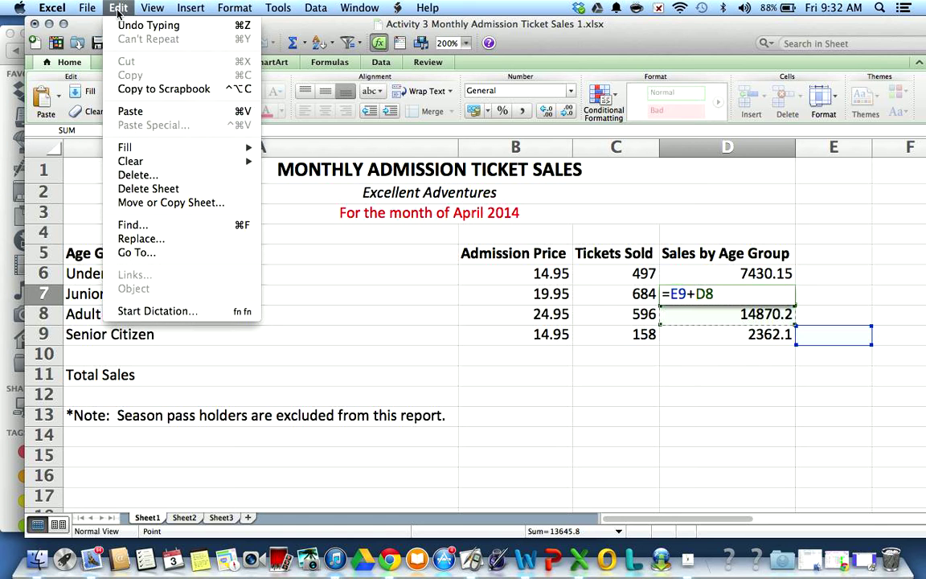
pyautogui.click(122, 29)
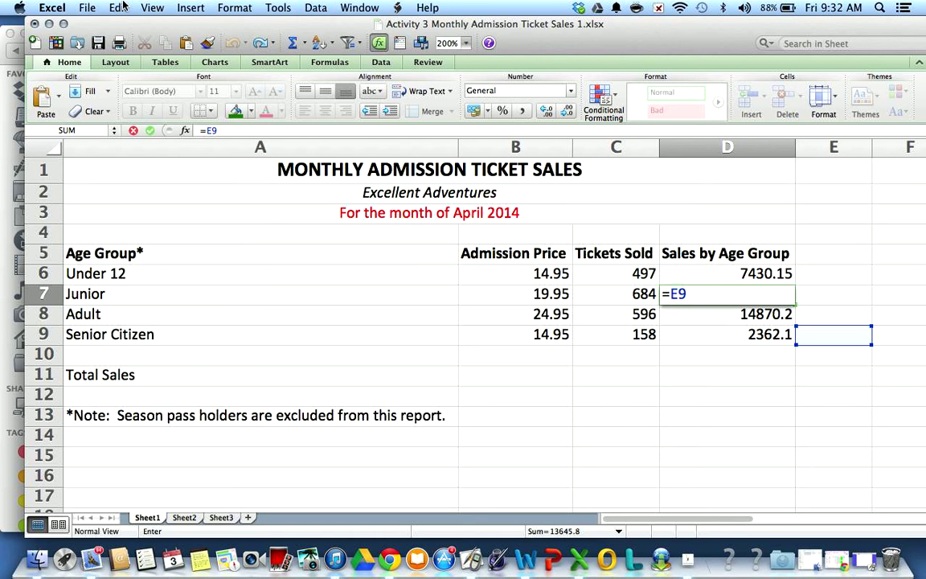
pyautogui.click(113, 8)
pyautogui.click(129, 31)
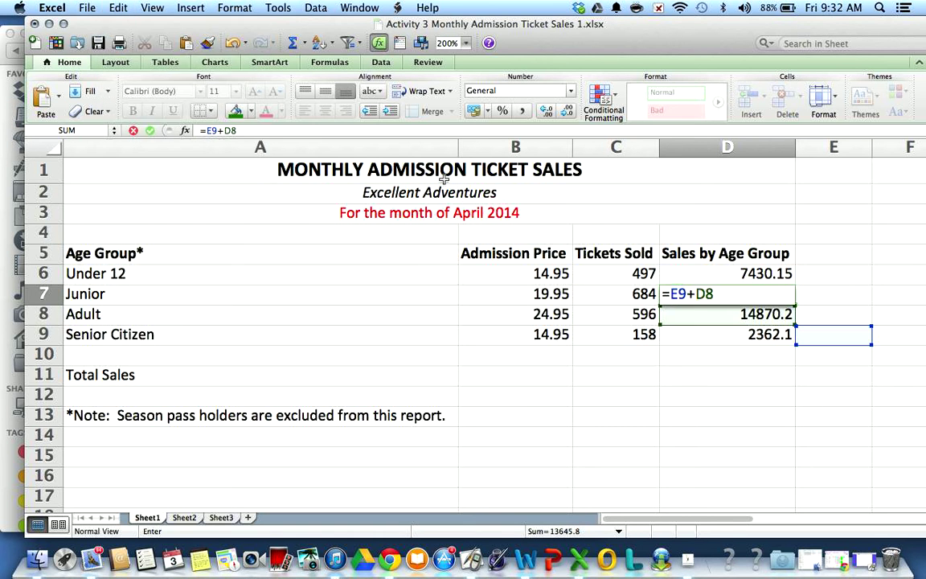
pyautogui.write('+')
pyautogui.click(746, 400)
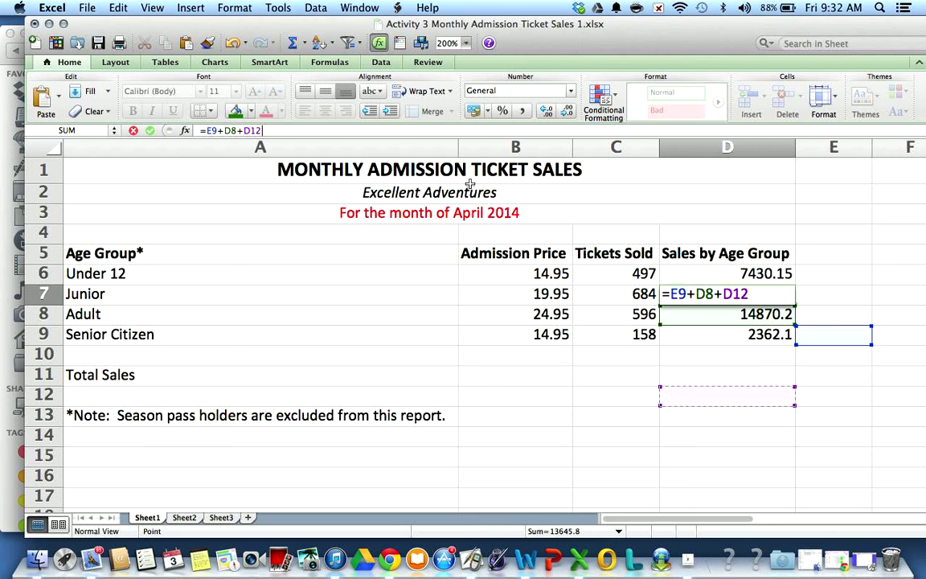
pyautogui.press('Return')
pyautogui.click(703, 297)
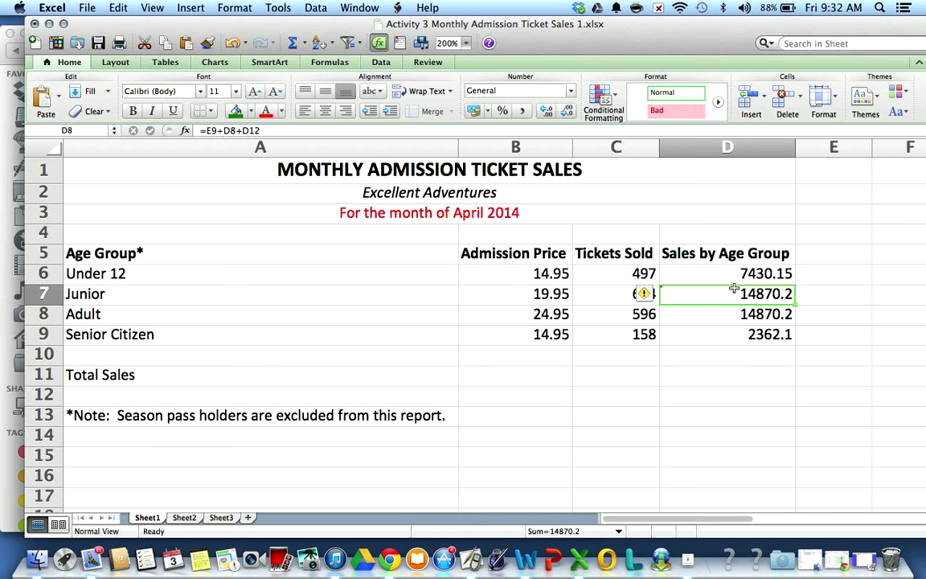
pyautogui.moveTo(263, 130); pyautogui.dragTo(188, 128)
pyautogui.click(755, 301)
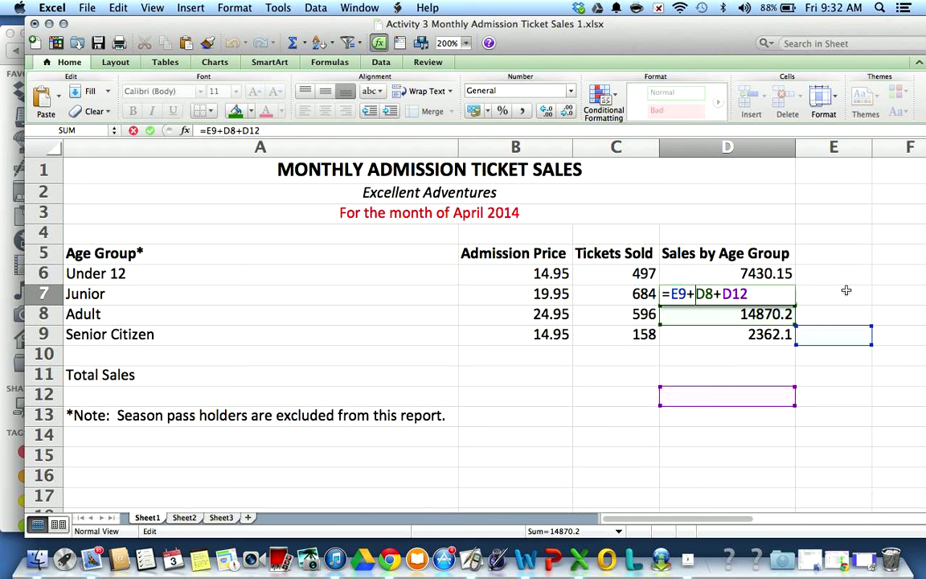
pyautogui.press('Return')
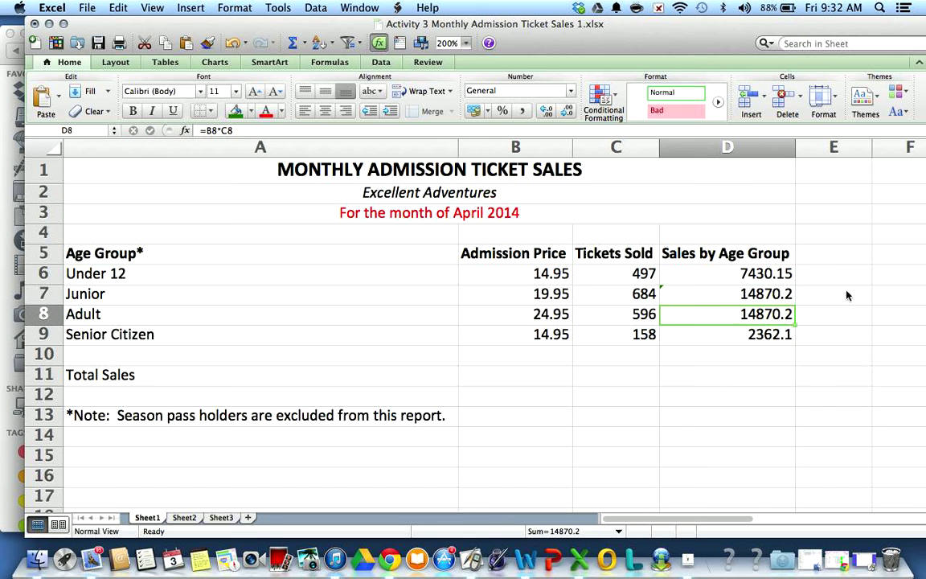
# Step: Clear the Junior, Adult and Senior Citizen sales formulas in D7:D9 and select the Under 12 formula in D6
pyautogui.click(768, 293)
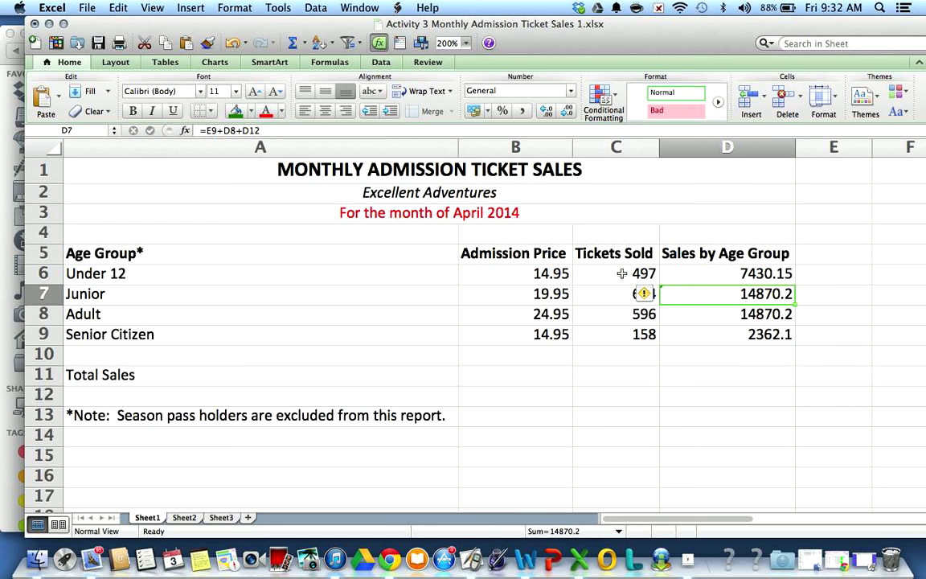
pyautogui.press('BackSpace')
pyautogui.press('Return')
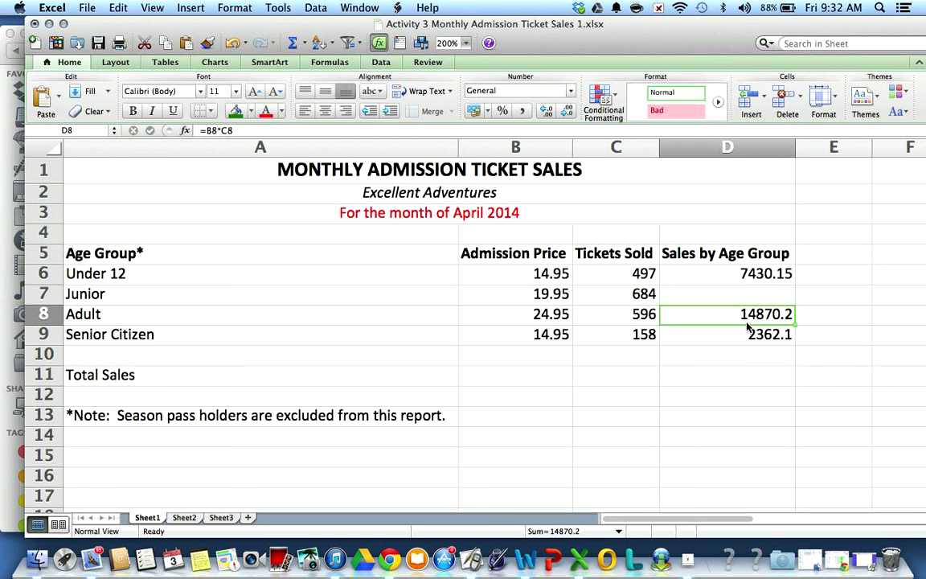
pyautogui.press('BackSpace')
pyautogui.press('Return')
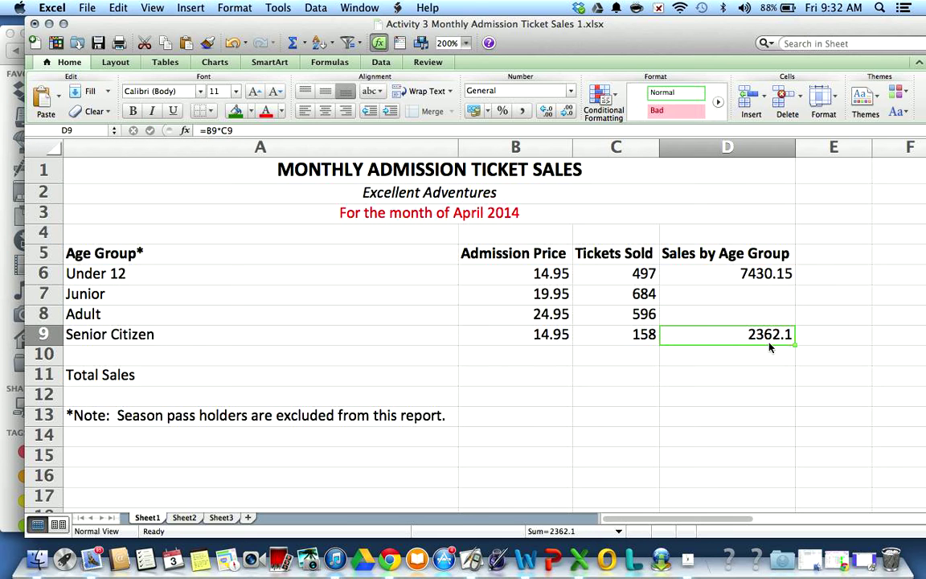
pyautogui.press('BackSpace')
pyautogui.click(782, 291)
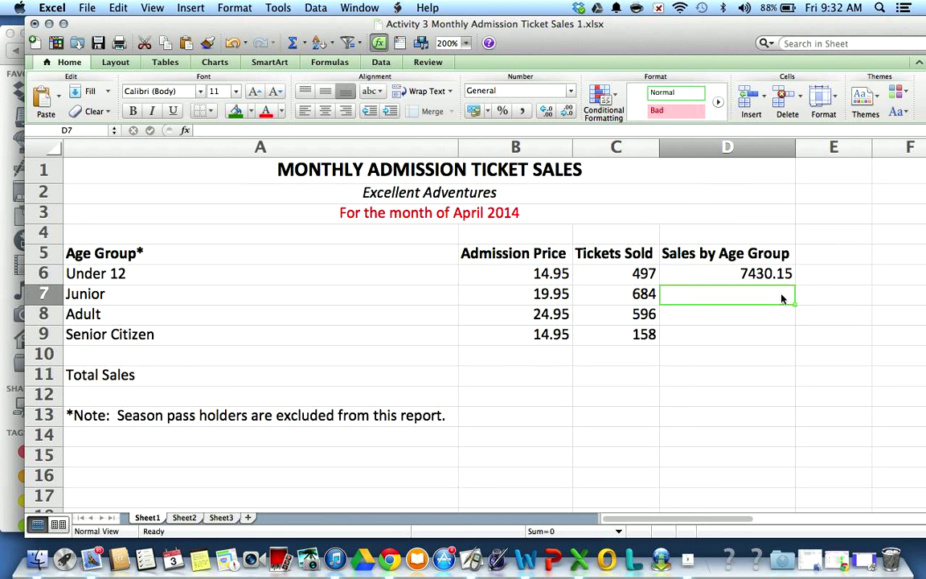
pyautogui.click(781, 274)
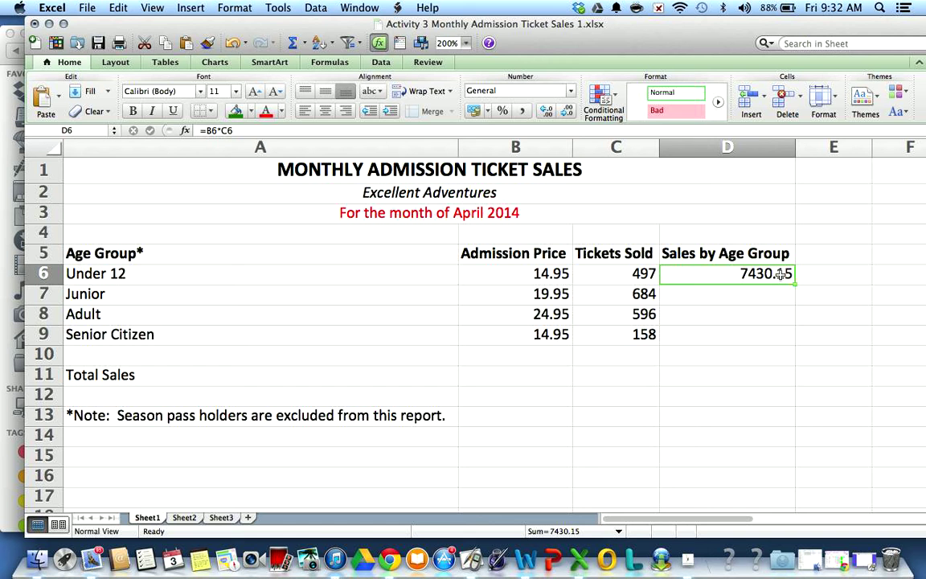
# Step: Fill the D6 sales formula down through D9 and check the copied formulas in D7, D8 and D9
pyautogui.moveTo(795, 284); pyautogui.dragTo(794, 336)
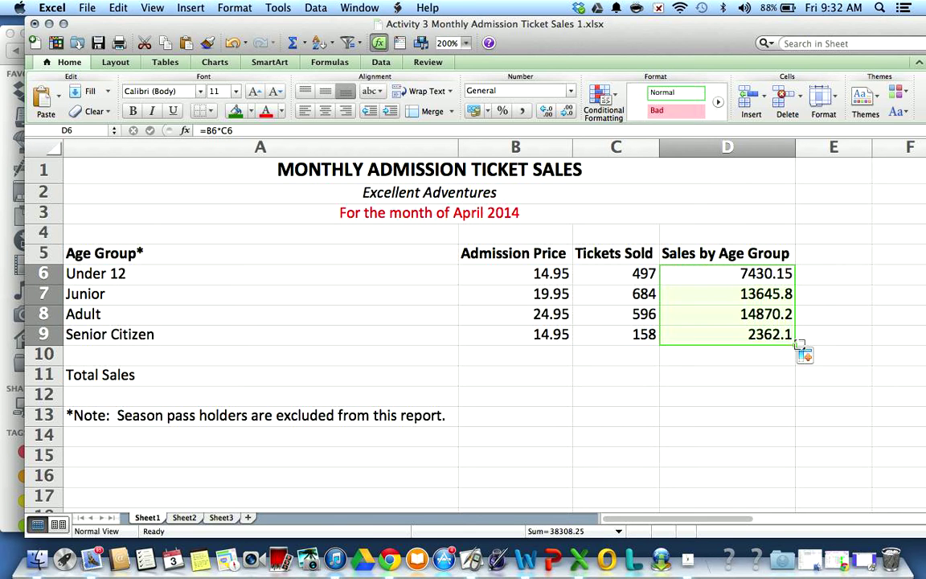
pyautogui.click(759, 351)
pyautogui.click(766, 294)
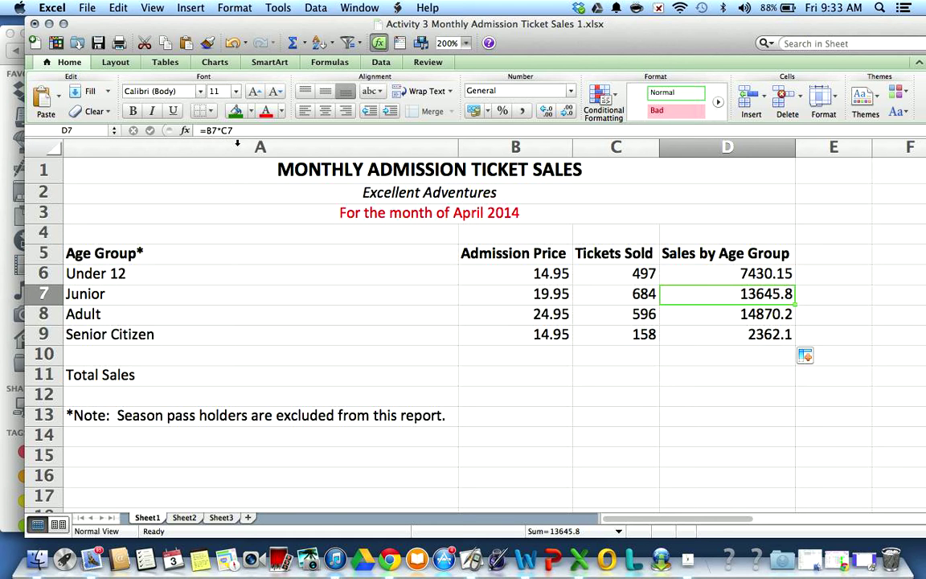
pyautogui.click(725, 316)
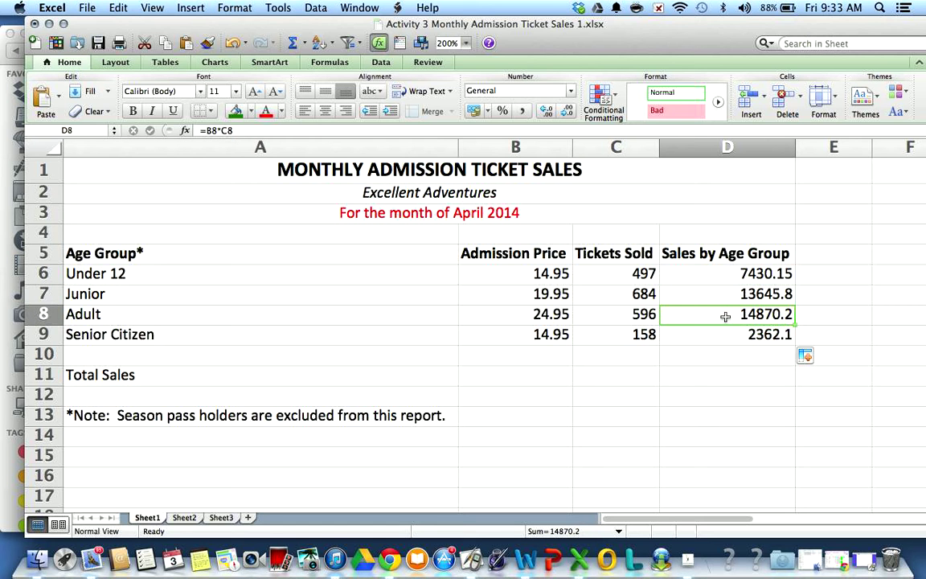
pyautogui.click(736, 335)
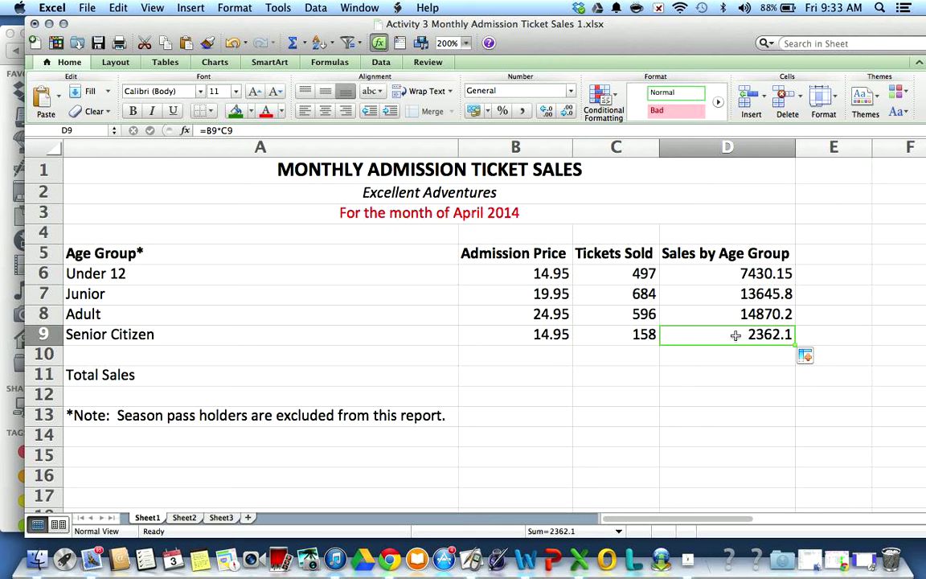
# Step: Enter the Total Sales formula =D6+D7+D8+D9 in D11, picking each age group's sales cell as a reference
pyautogui.click(732, 372)
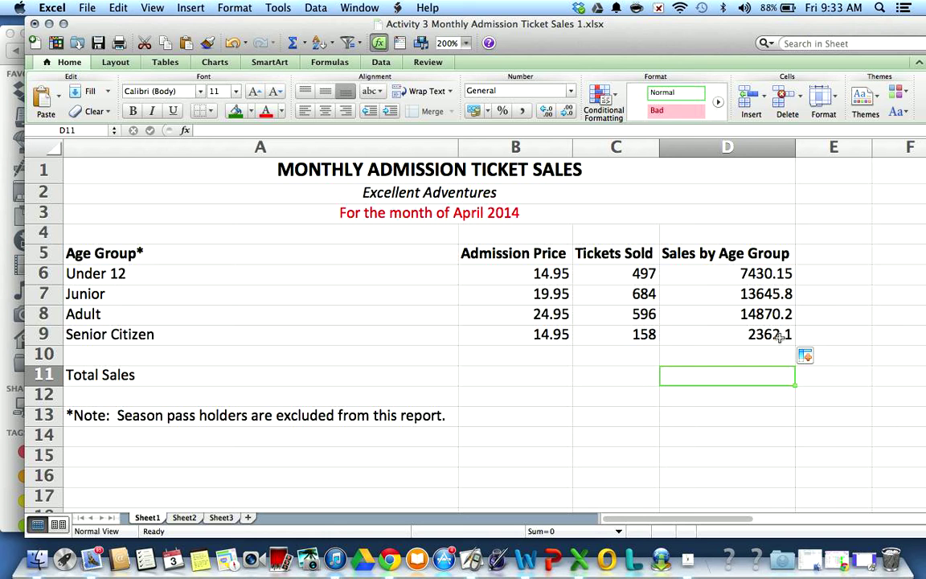
pyautogui.write('=')
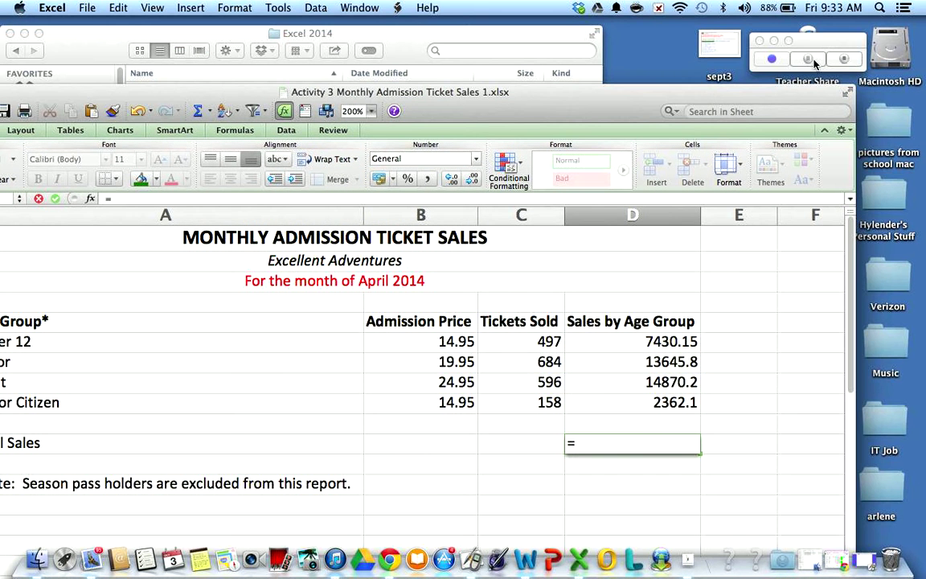
pyautogui.click(809, 60)
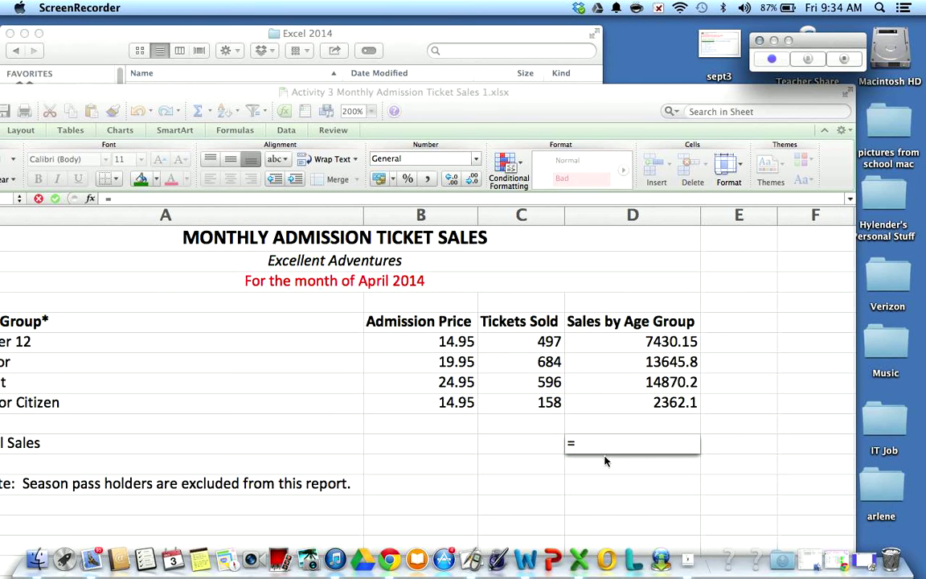
pyautogui.click(577, 109)
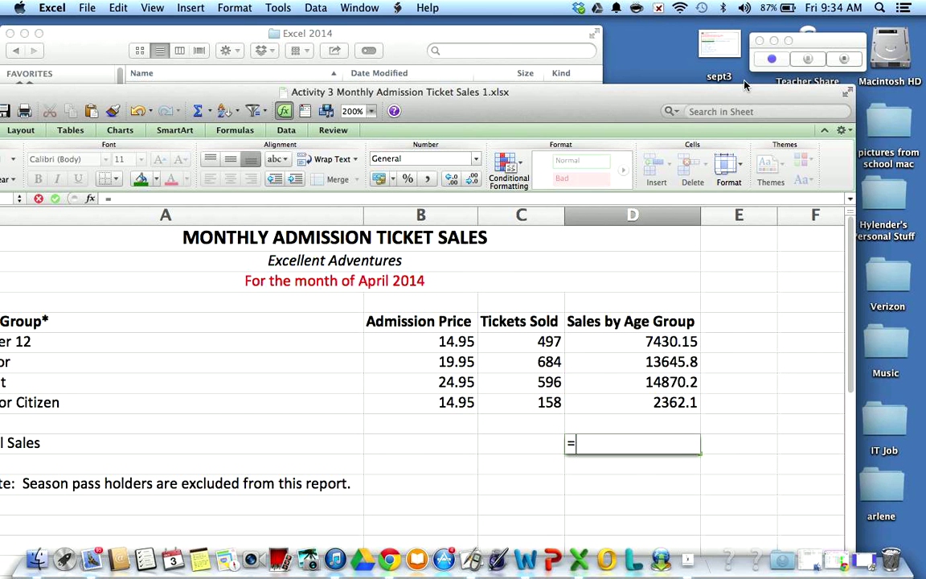
pyautogui.moveTo(563, 98); pyautogui.dragTo(628, 30)
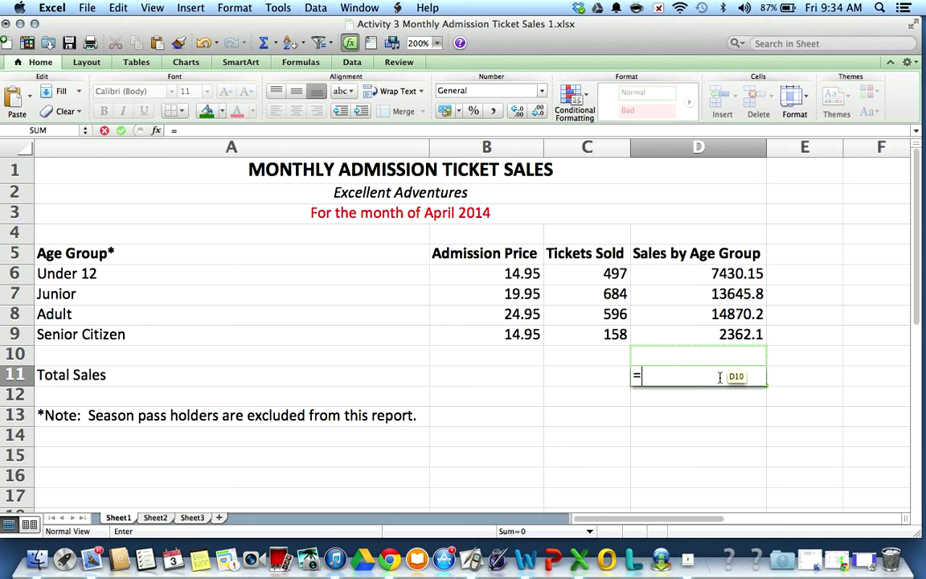
pyautogui.click(729, 277)
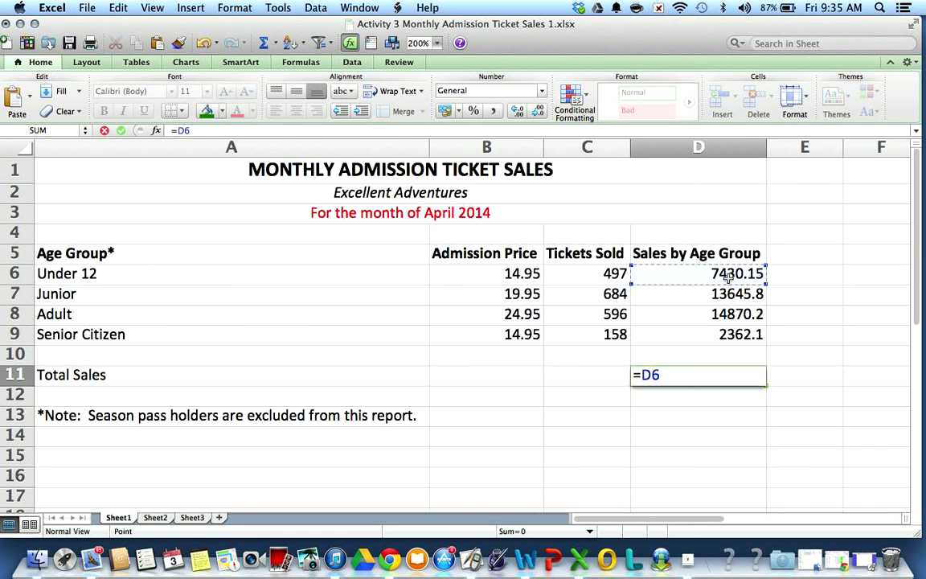
pyautogui.write('+')
pyautogui.click(730, 291)
pyautogui.write('+')
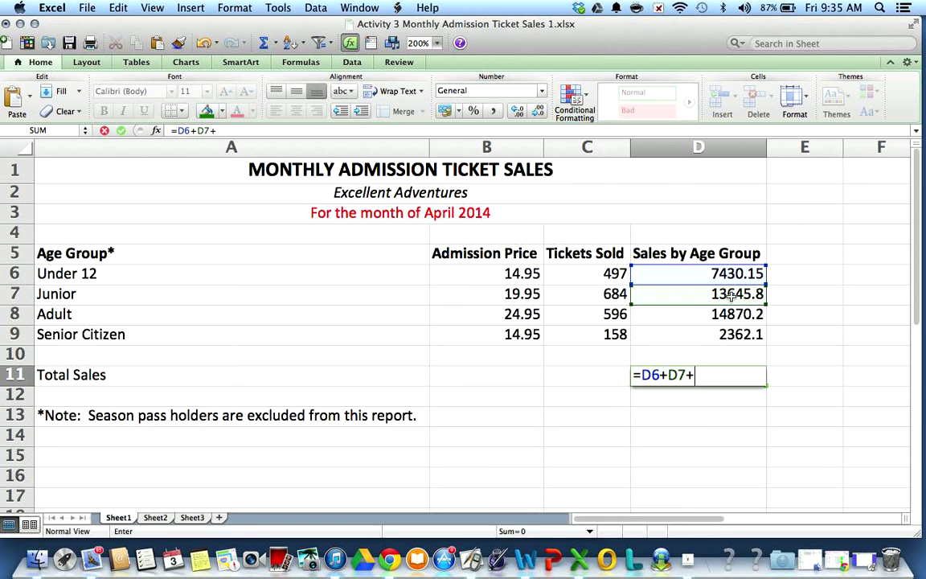
pyautogui.click(738, 314)
pyautogui.write('+')
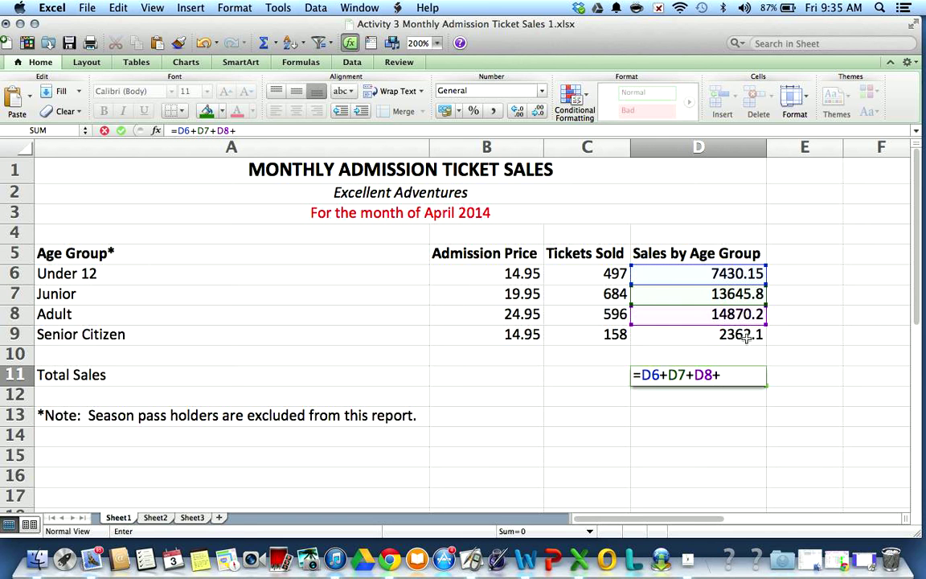
pyautogui.click(745, 334)
pyautogui.write('+')
pyautogui.press('BackSpace')
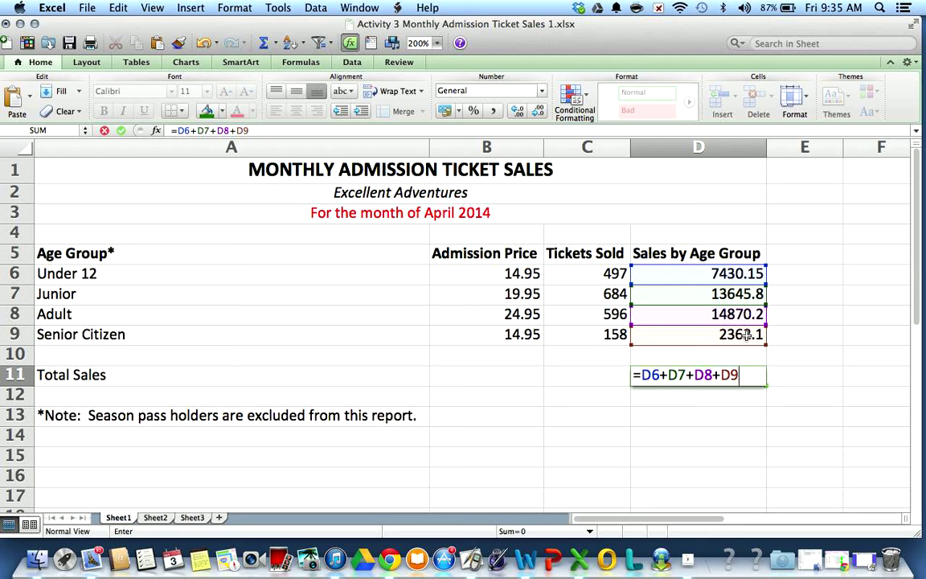
pyautogui.press('Return')
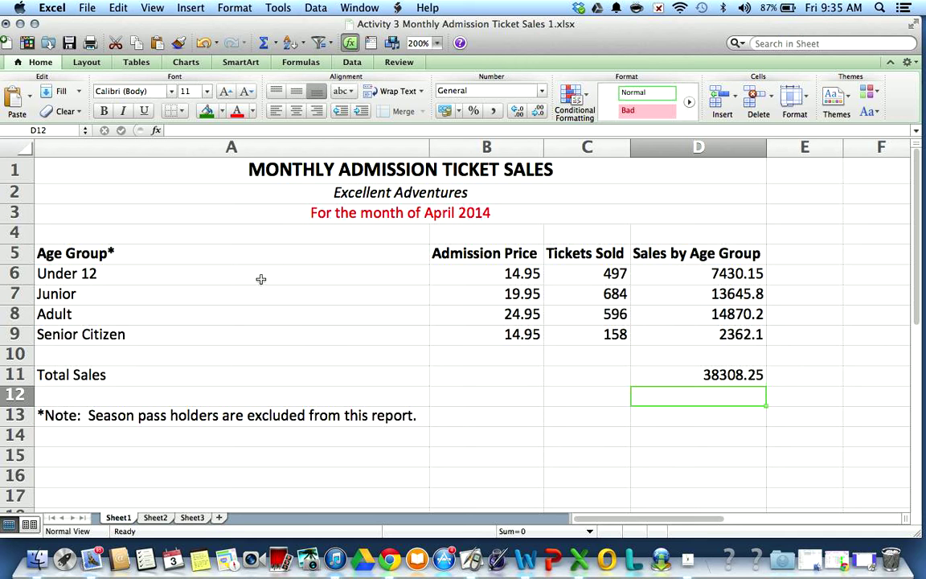
# Step: Make the Total Sales label in A11 and its amount in D11 bold
pyautogui.click(197, 378)
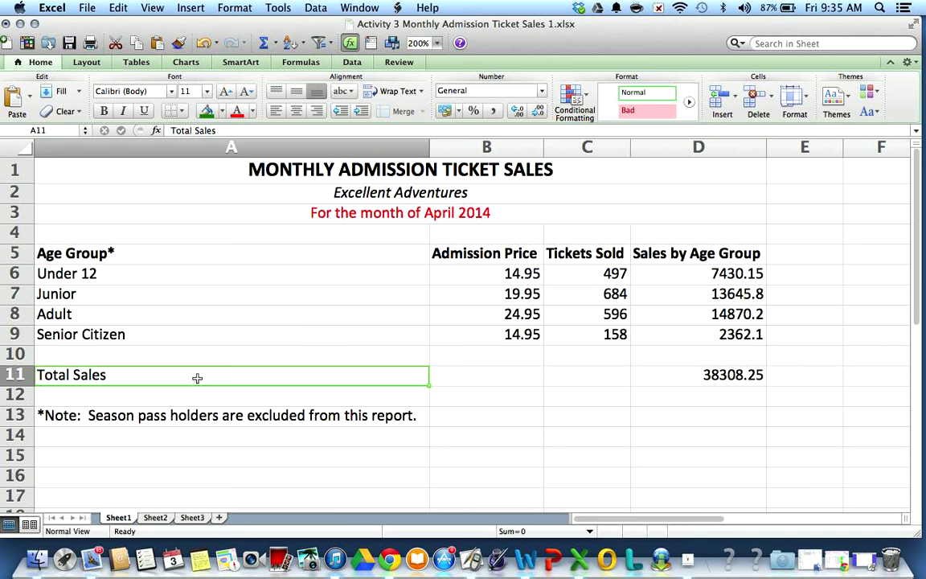
pyautogui.click(103, 113)
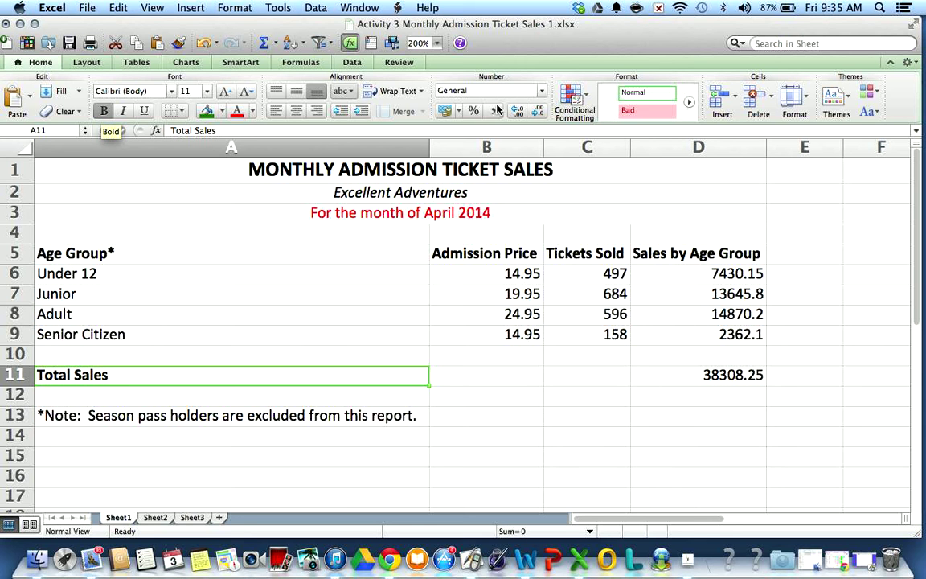
pyautogui.click(726, 377)
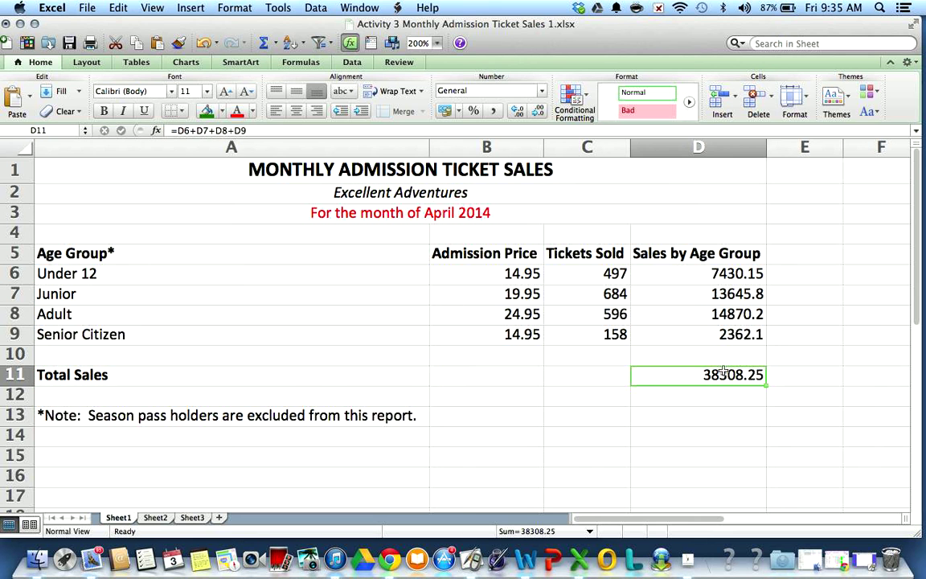
pyautogui.click(104, 112)
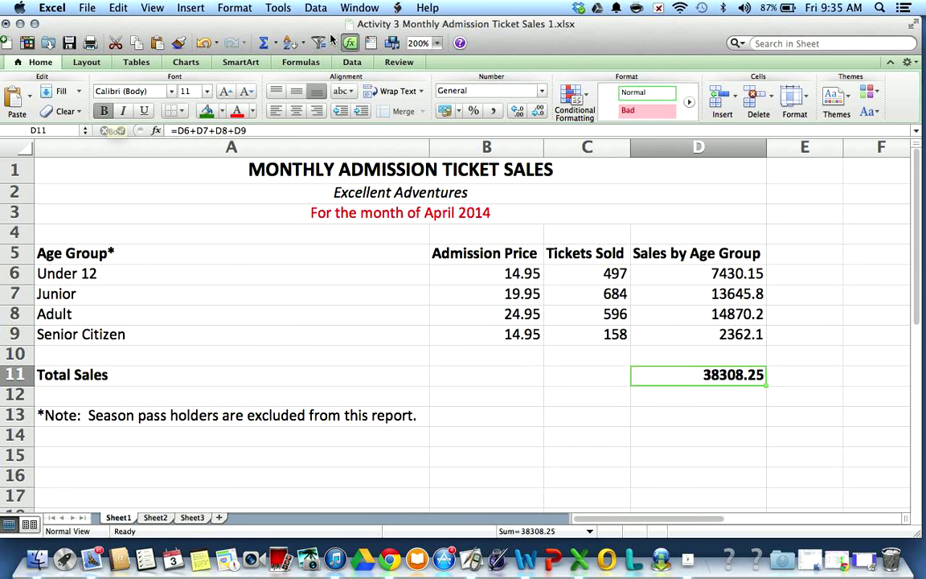
# Step: Format the admission prices in B6:B9 as Currency
pyautogui.click(737, 273)
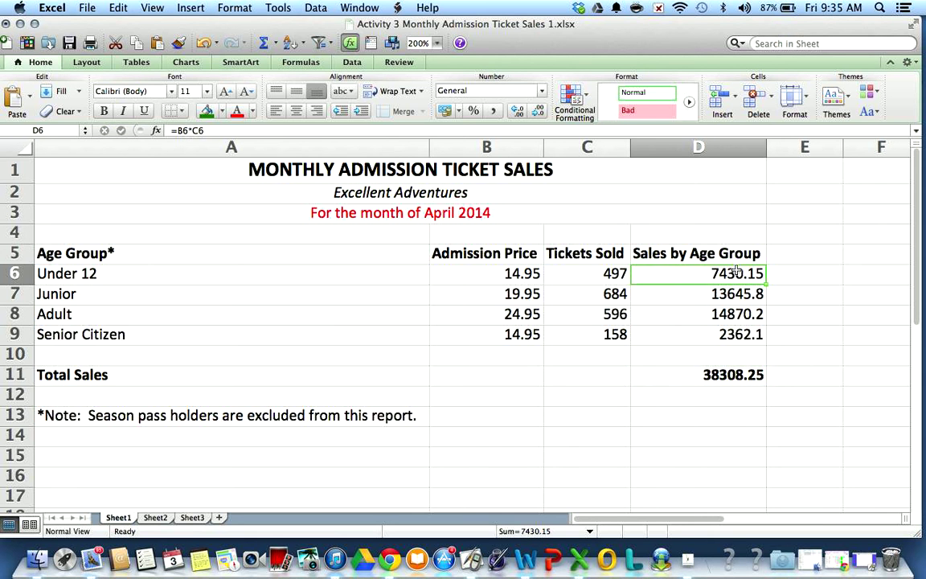
pyautogui.click(760, 295)
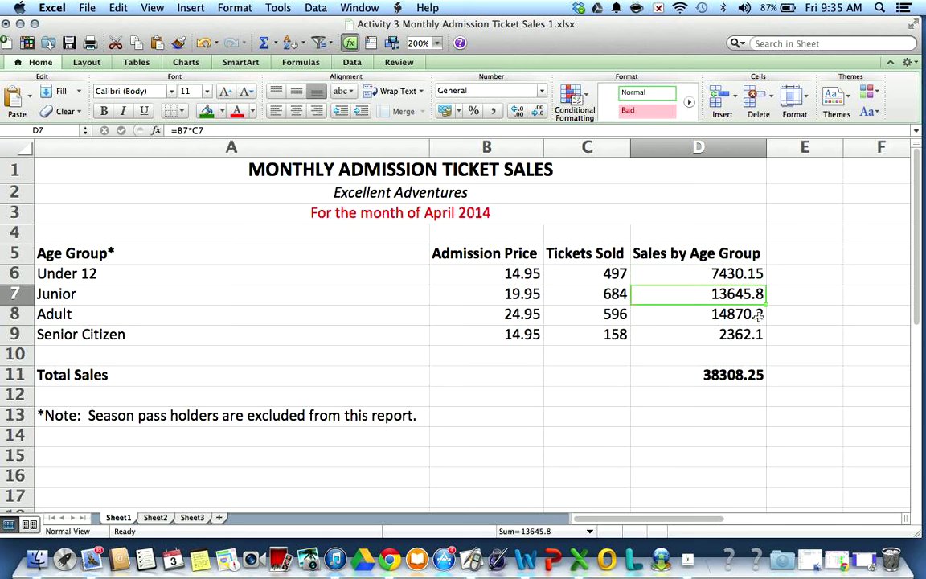
pyautogui.click(758, 315)
pyautogui.click(760, 335)
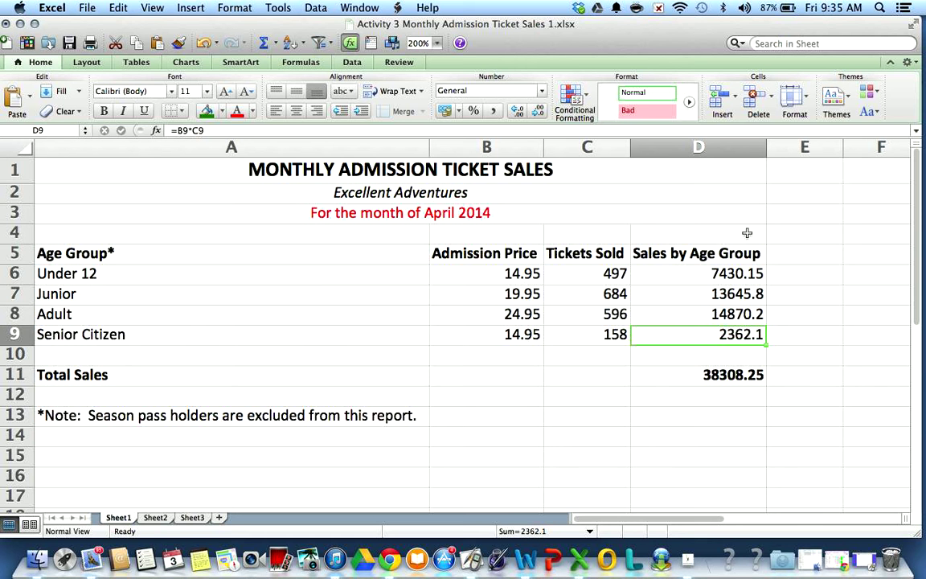
pyautogui.click(511, 272)
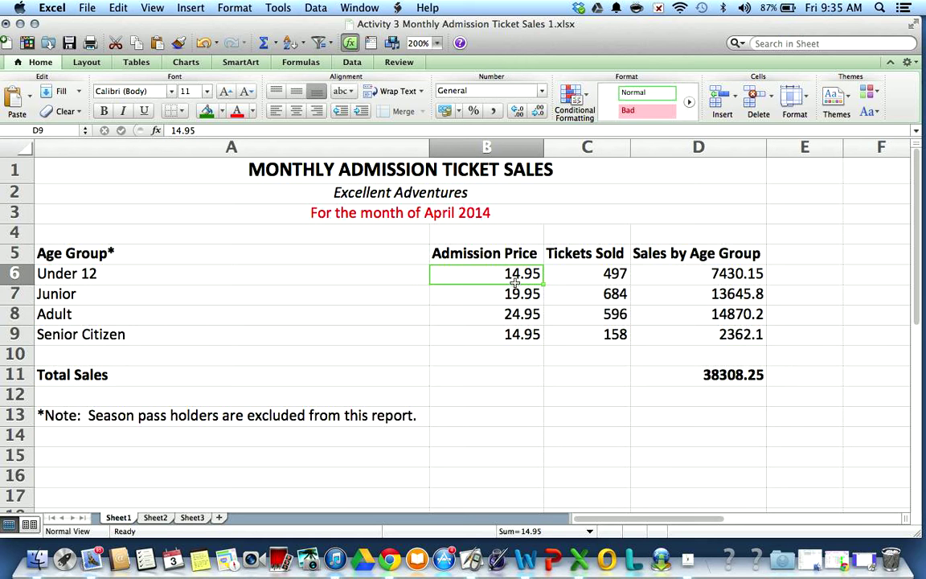
pyautogui.moveTo(511, 273); pyautogui.dragTo(529, 336)
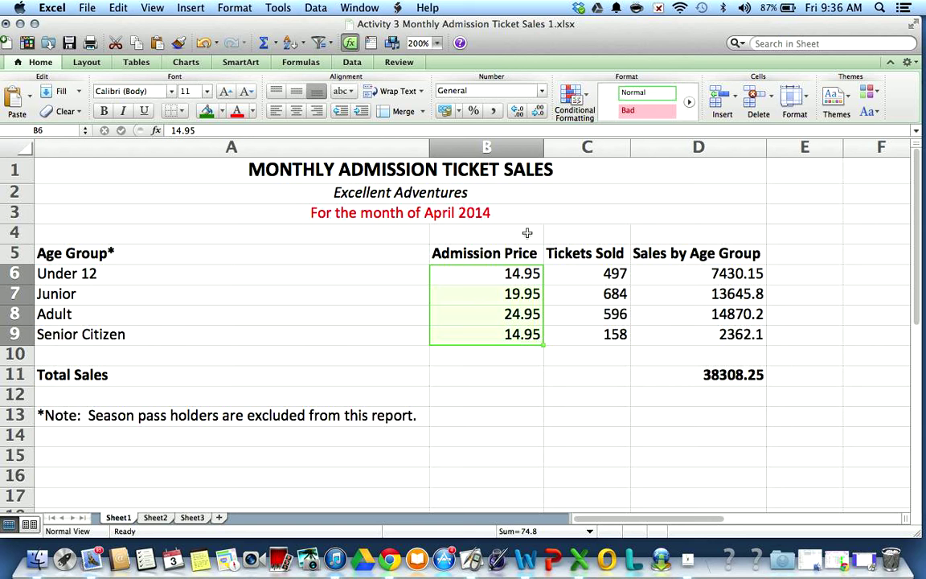
pyautogui.click(543, 91)
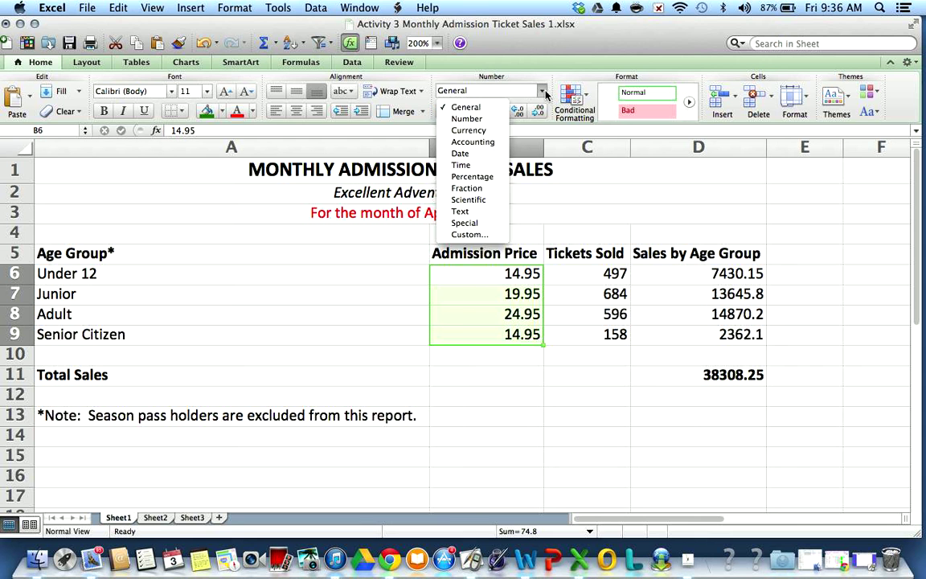
pyautogui.click(500, 130)
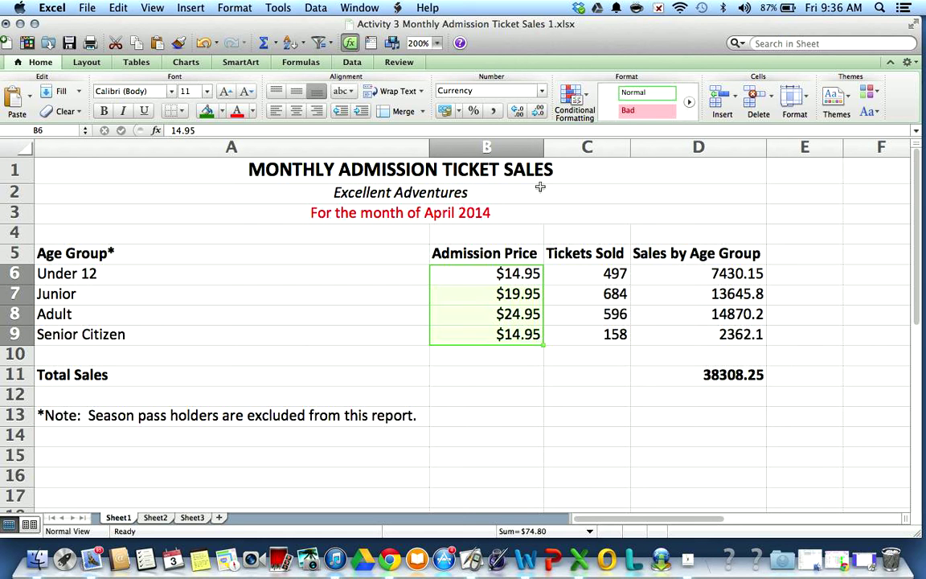
# Step: Format the sales by age group and the sales total in D6:D11 as Currency
pyautogui.moveTo(705, 271); pyautogui.dragTo(732, 370)
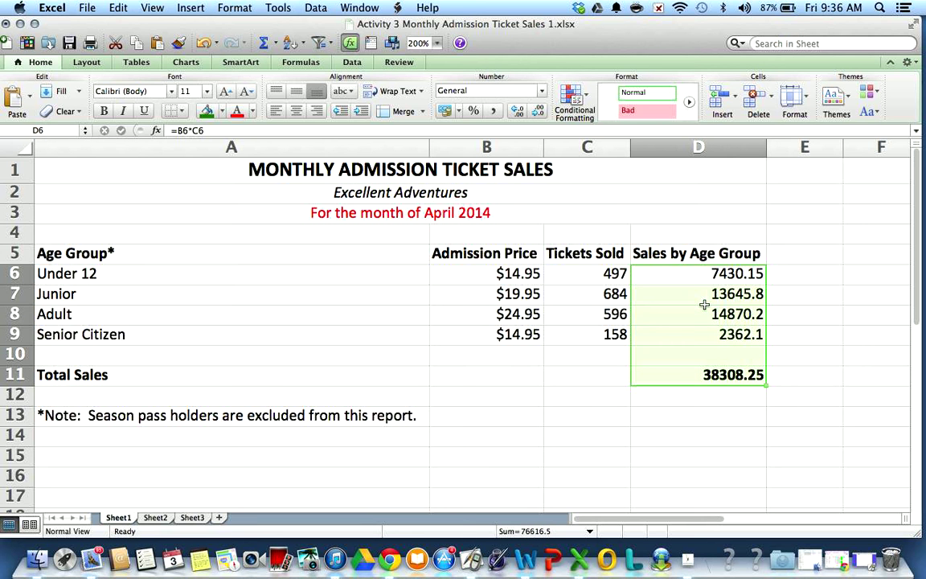
pyautogui.click(543, 92)
pyautogui.click(467, 130)
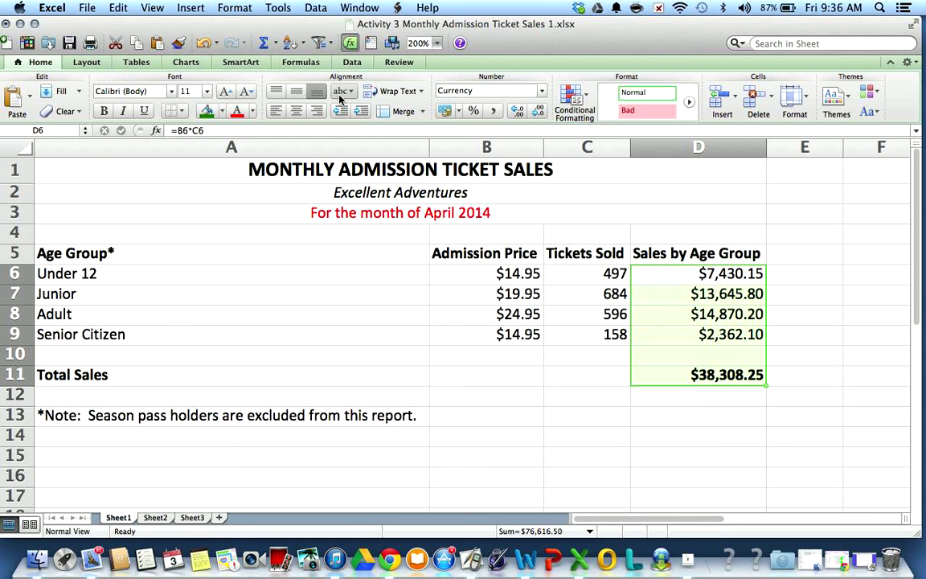
# Step: Left-align the admission prices and tickets sold in B6:C9, and italicize the season pass note in A13
pyautogui.click(506, 276)
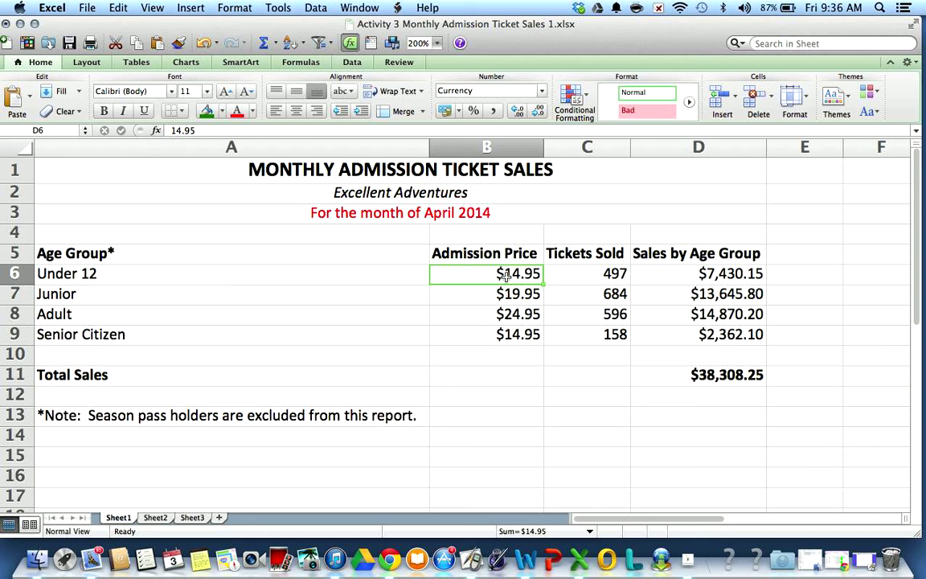
pyautogui.moveTo(507, 275); pyautogui.dragTo(558, 337)
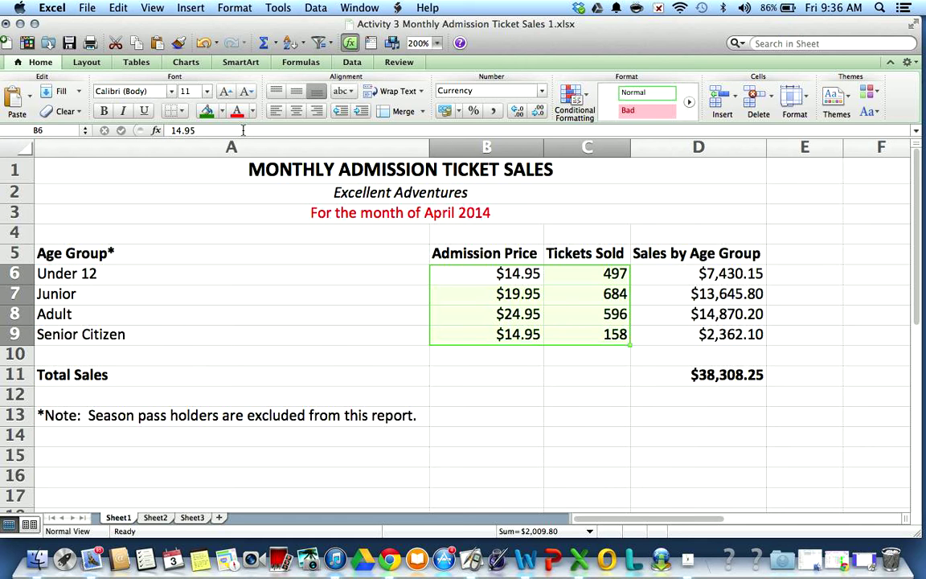
pyautogui.click(280, 113)
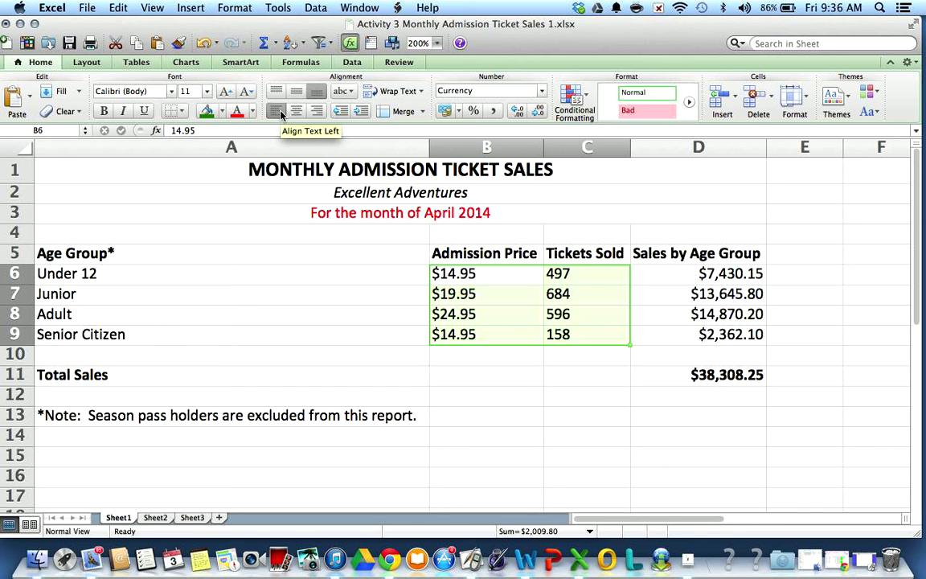
pyautogui.click(207, 417)
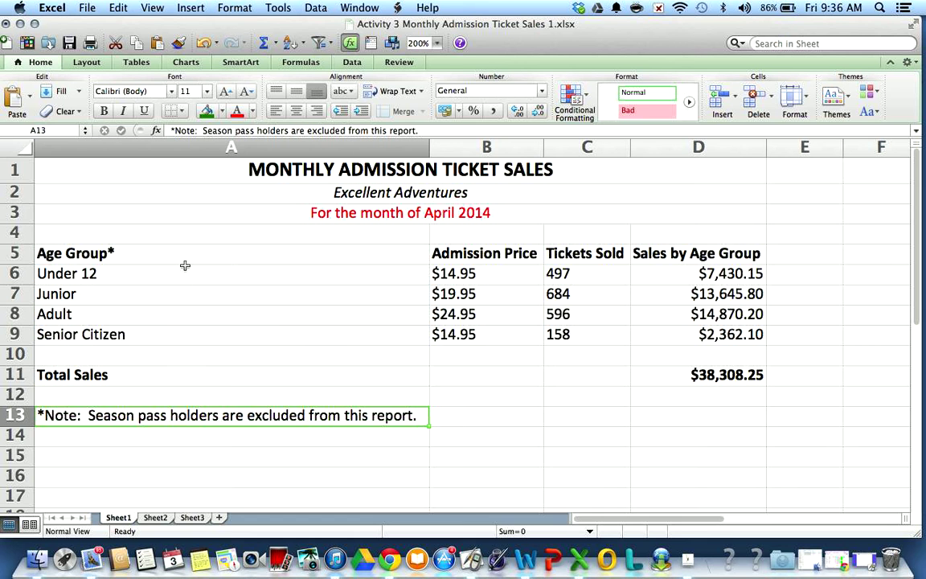
pyautogui.click(124, 111)
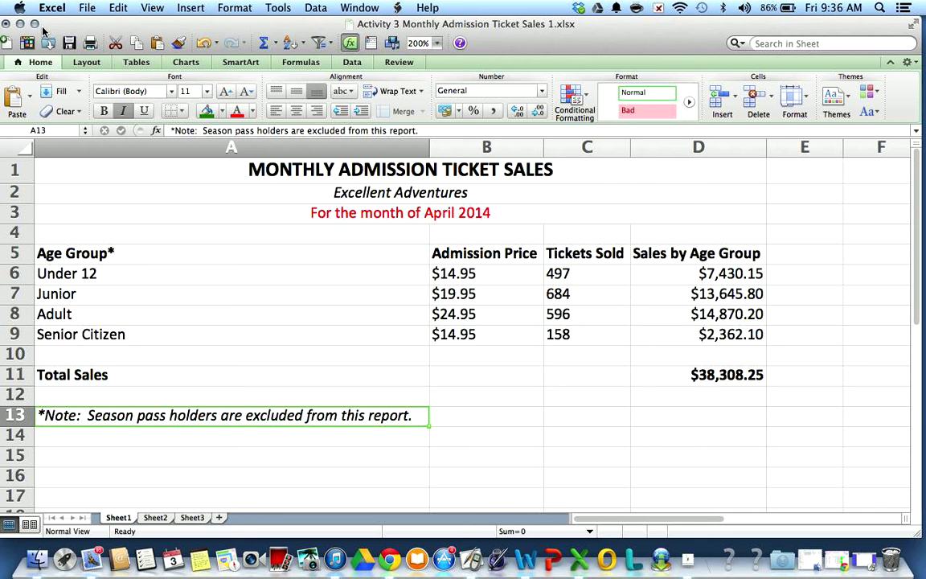
# Step: Begin saving the workbook as a new copy, appending COMPLETED to its name to give Activity 3 Monthly Admission Ticket Sales 1COMPLETED
pyautogui.click(87, 8)
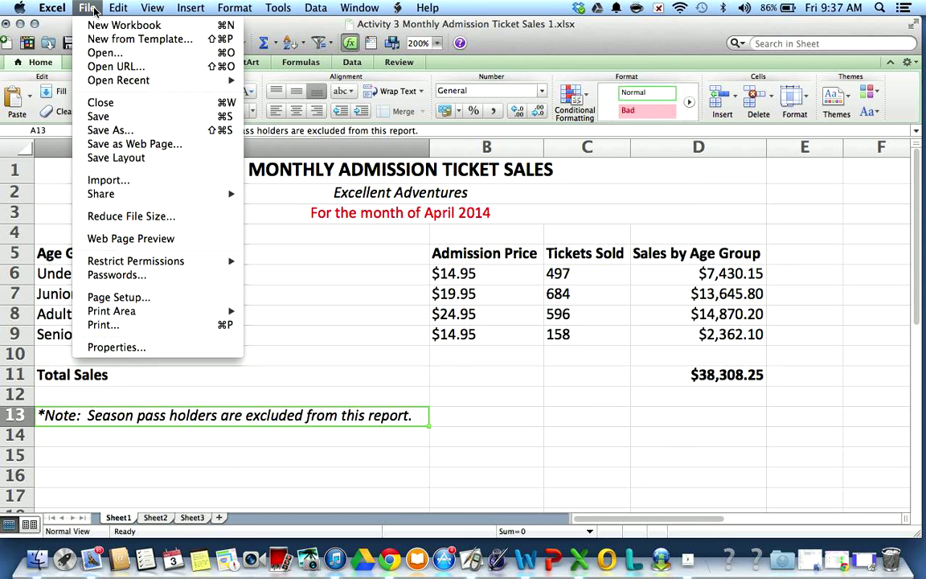
pyautogui.click(145, 133)
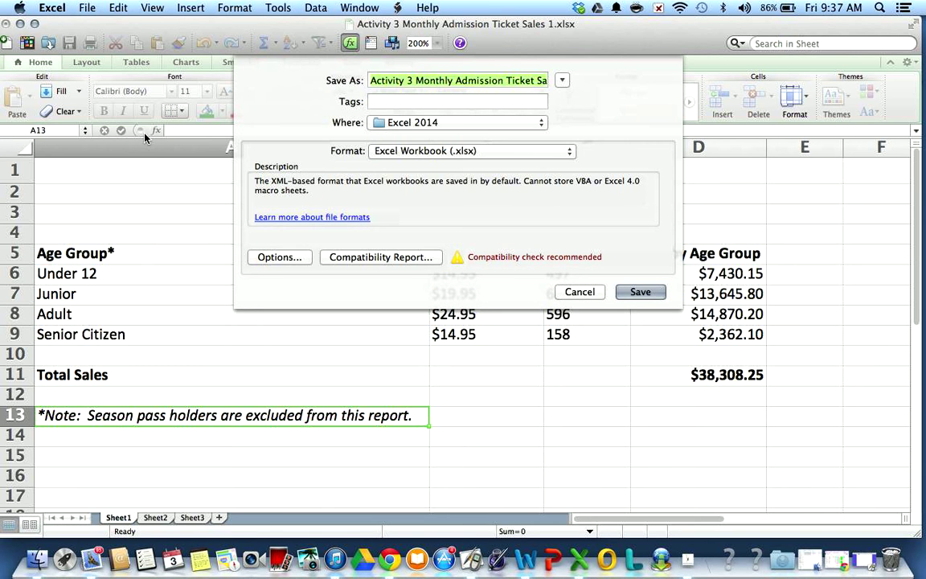
pyautogui.click(466, 80)
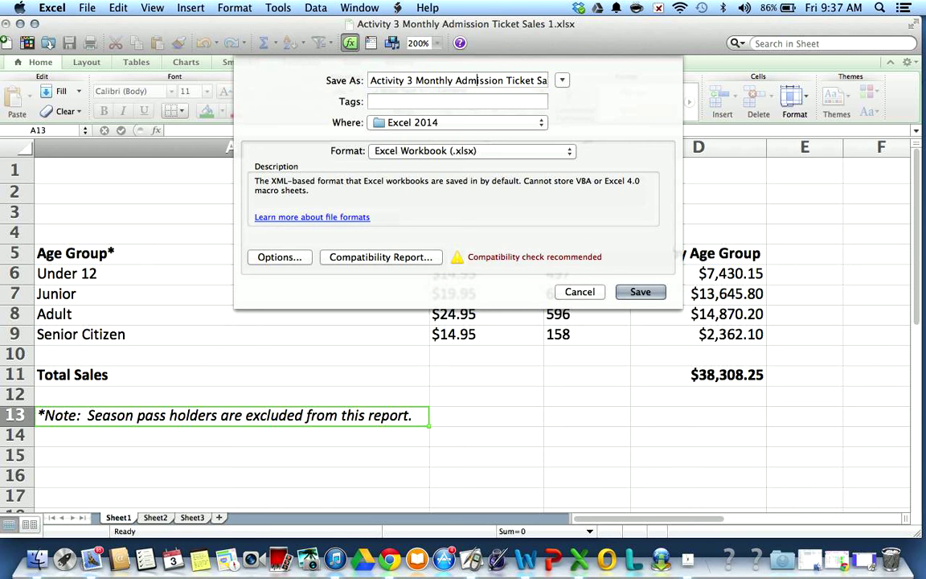
pyautogui.press('Right')
pyautogui.press('Right')
pyautogui.press('Right')
pyautogui.press('Right')
pyautogui.press('Right')
pyautogui.press('Right')
pyautogui.press('Right')
pyautogui.press('Right')
pyautogui.press('Right')
pyautogui.press('Right')
pyautogui.press('Right')
pyautogui.press('Right')
pyautogui.press('Right')
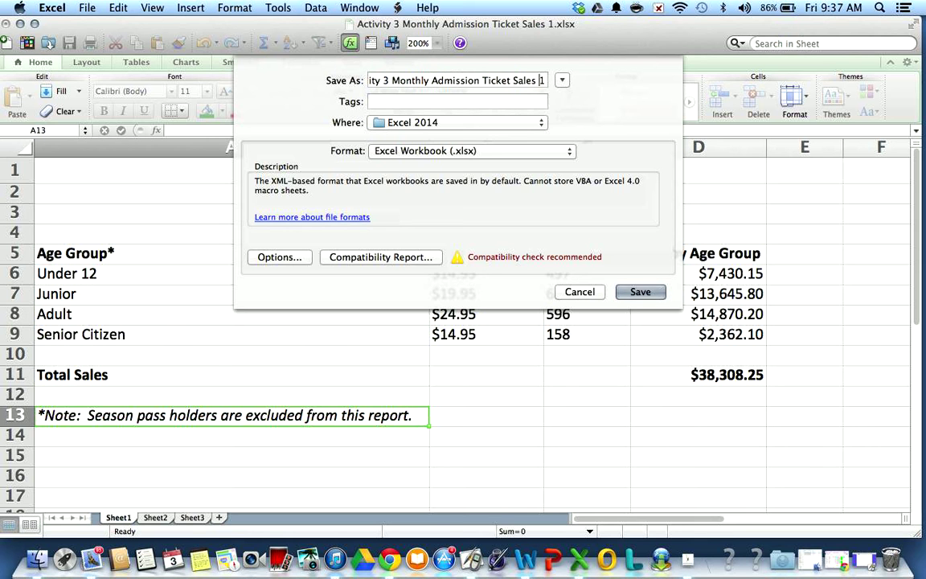
pyautogui.write('COMPLETED')
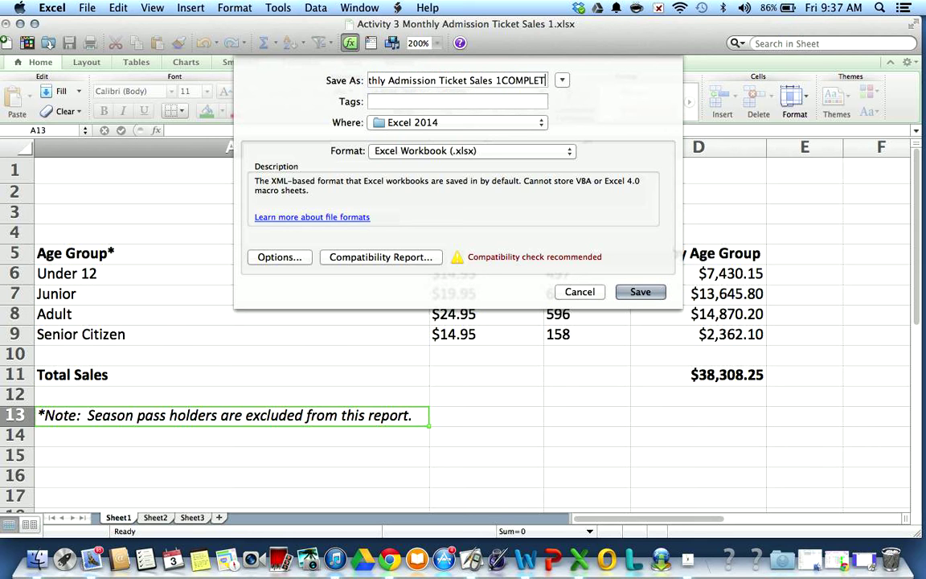
# Step: Choose the Desktop as the location for the renamed workbook and save it there as an Excel Workbook (.xlsx)
pyautogui.click(456, 123)
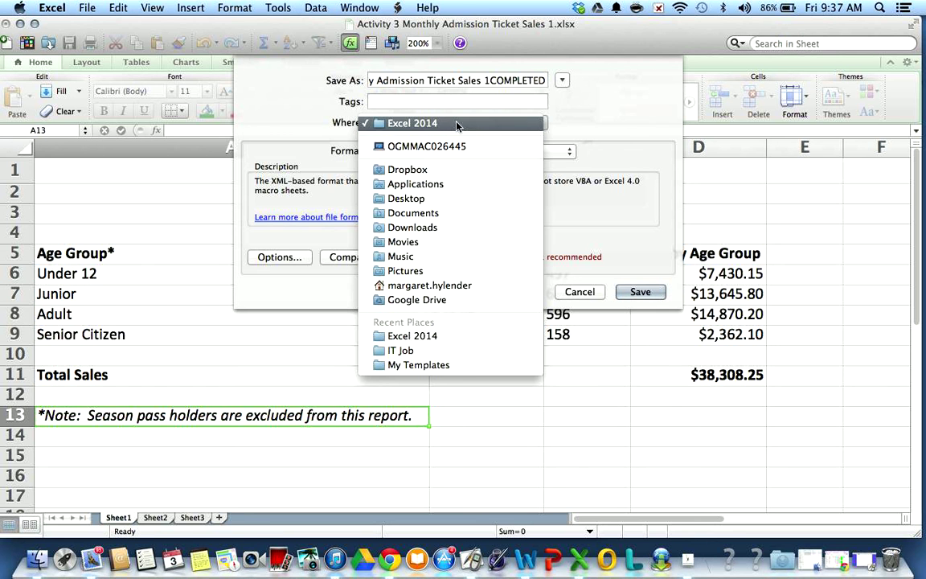
pyautogui.click(426, 200)
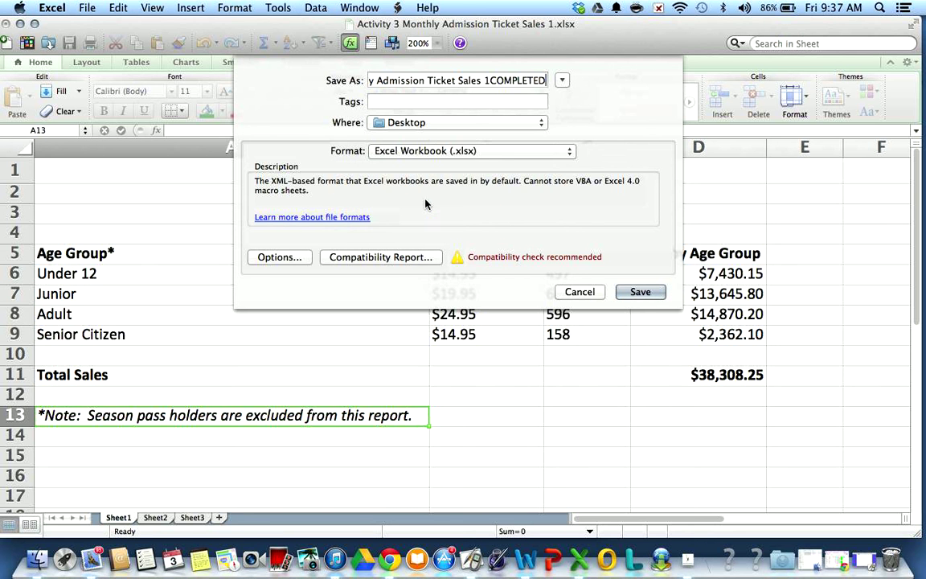
pyautogui.click(635, 295)
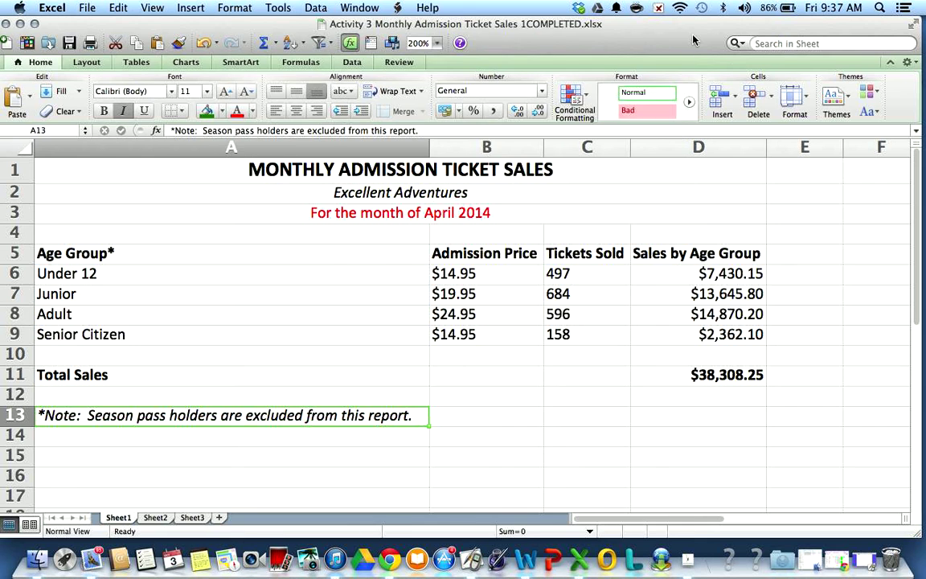
pyautogui.moveTo(721, 24); pyautogui.dragTo(732, 102)
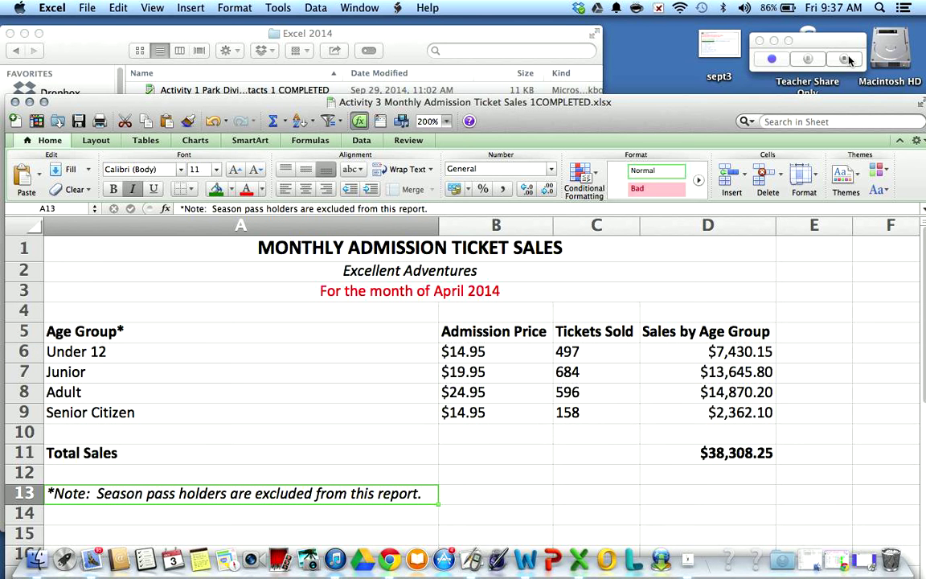